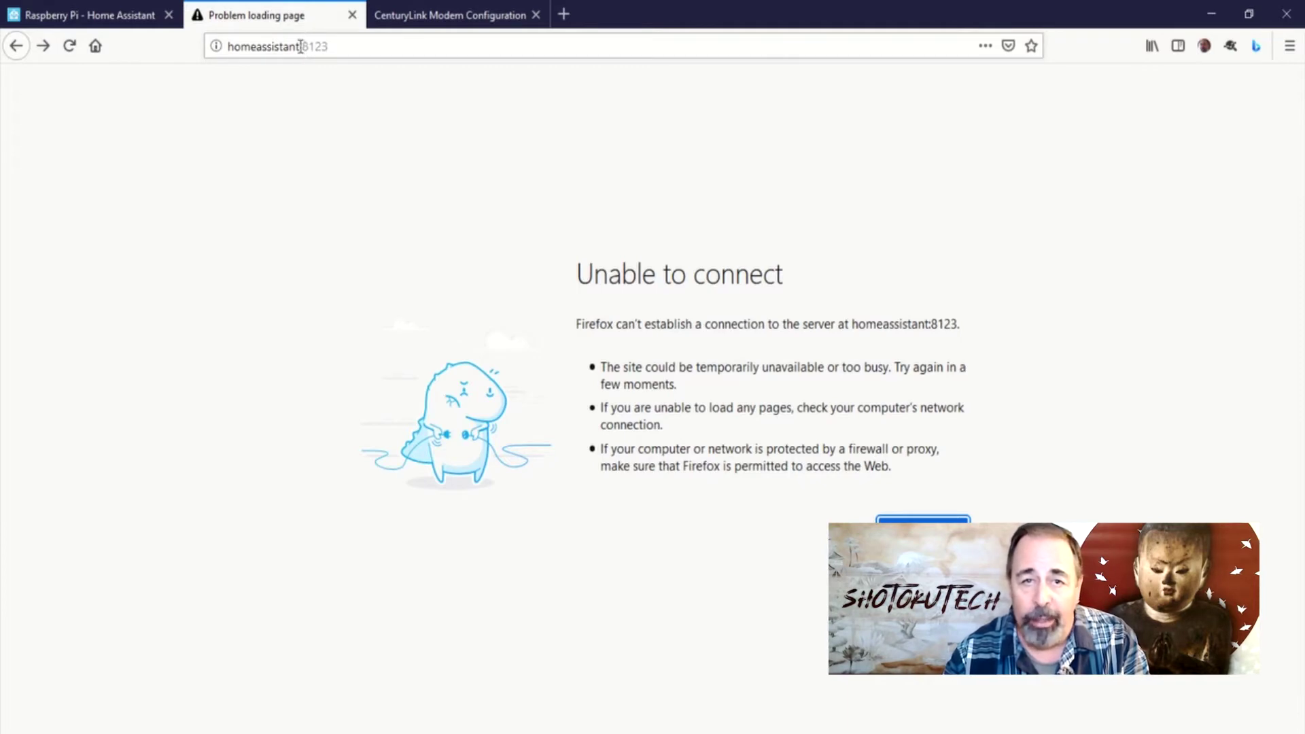
Step: Switch to the modem's connected-device list to look up the homeassistant device's address
left_click(449, 15)
Step: Copy the homeassistant IP 192.168.1.39 from the modem list and load it on port 8123
left_click_drag(609, 514, 654, 515)
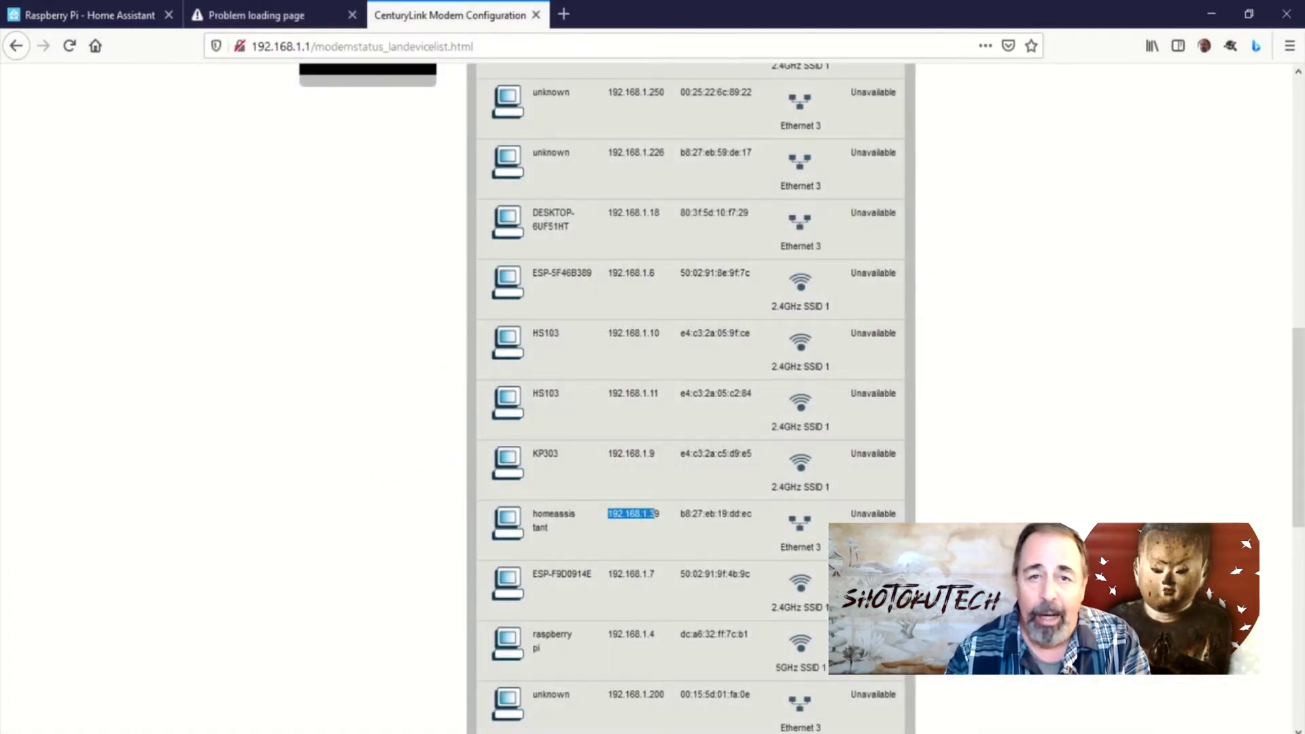
right_click(660, 516)
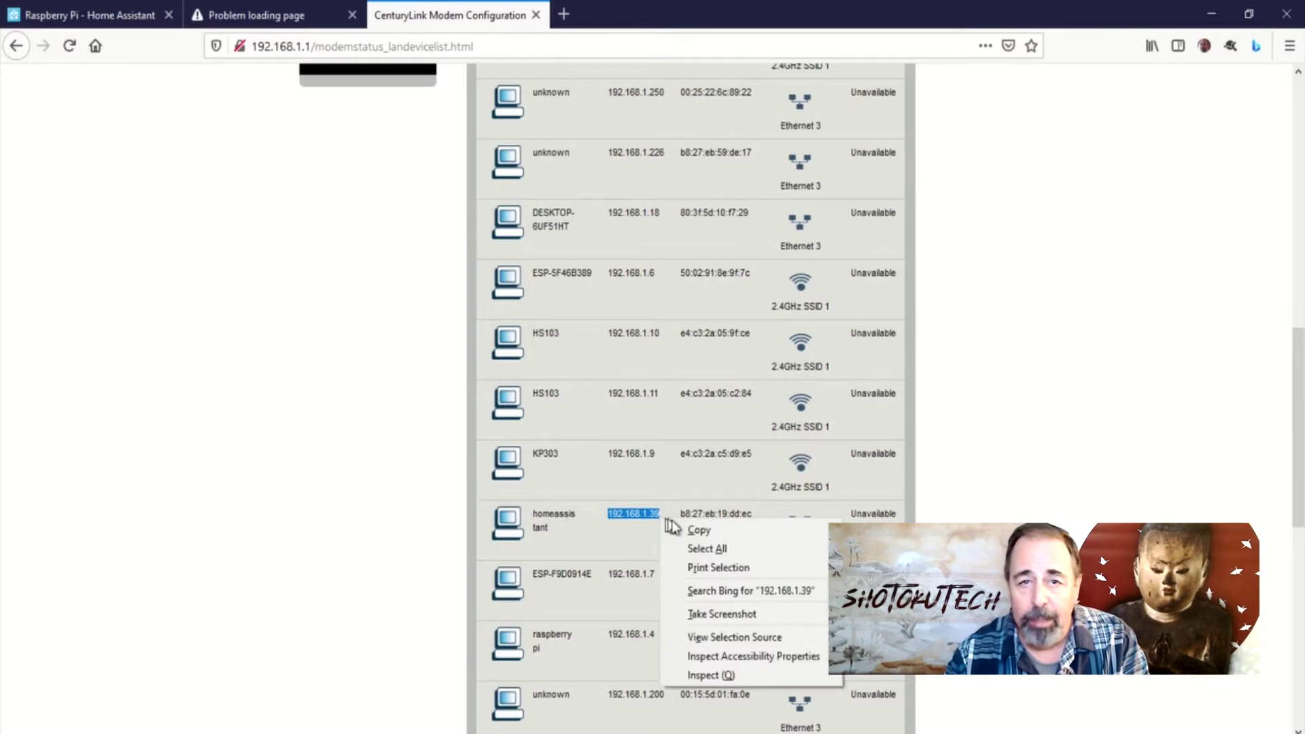
left_click(697, 530)
left_click(293, 15)
type("192.168.1.39")
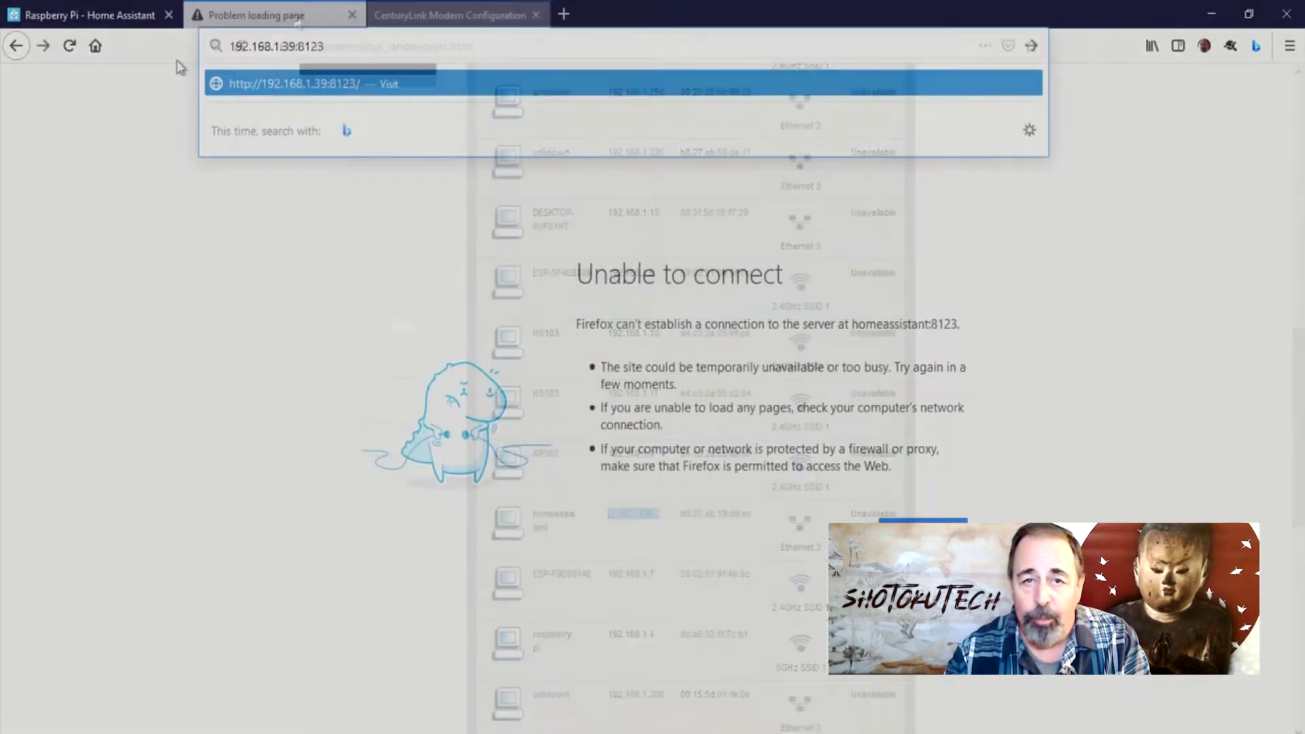
key("Return")
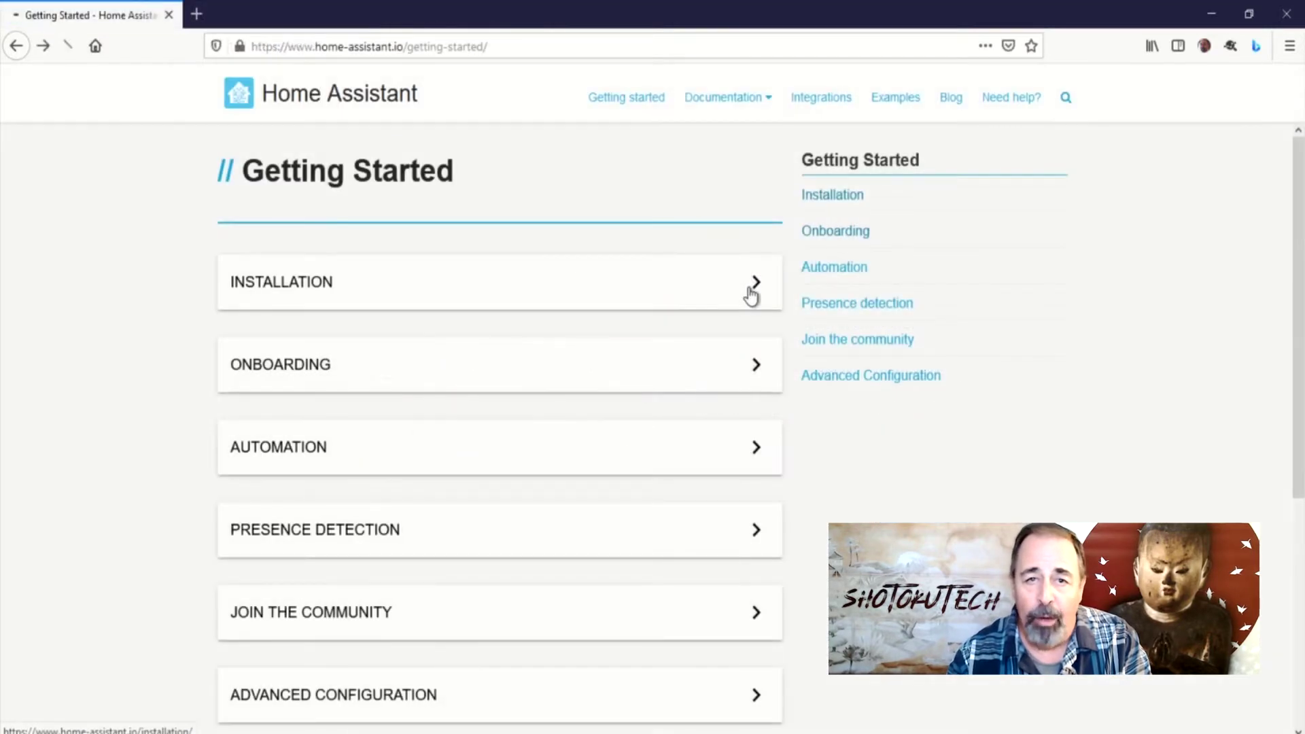
left_click(748, 288)
Step: Select the earlier snapshot file c496d12f.tar in the share's ShotokuTech folder
scroll(670, 373, "down", 10)
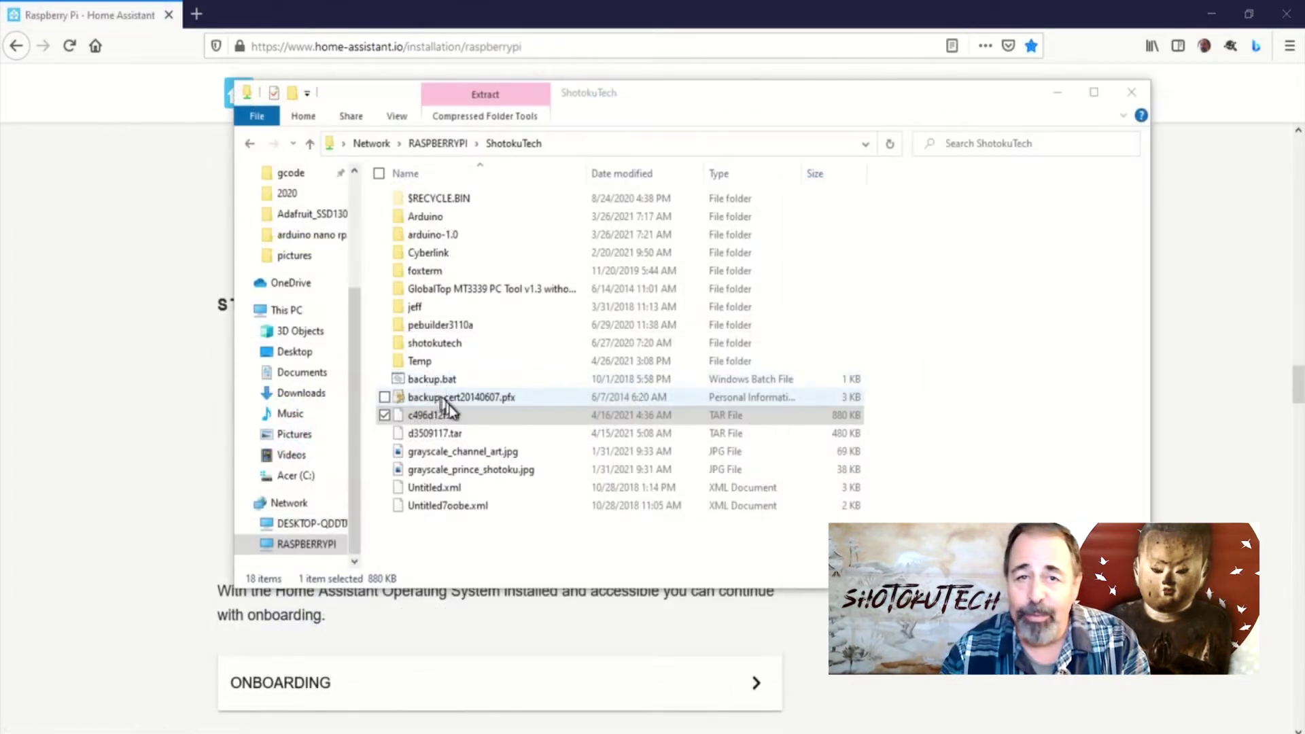
left_click(446, 416)
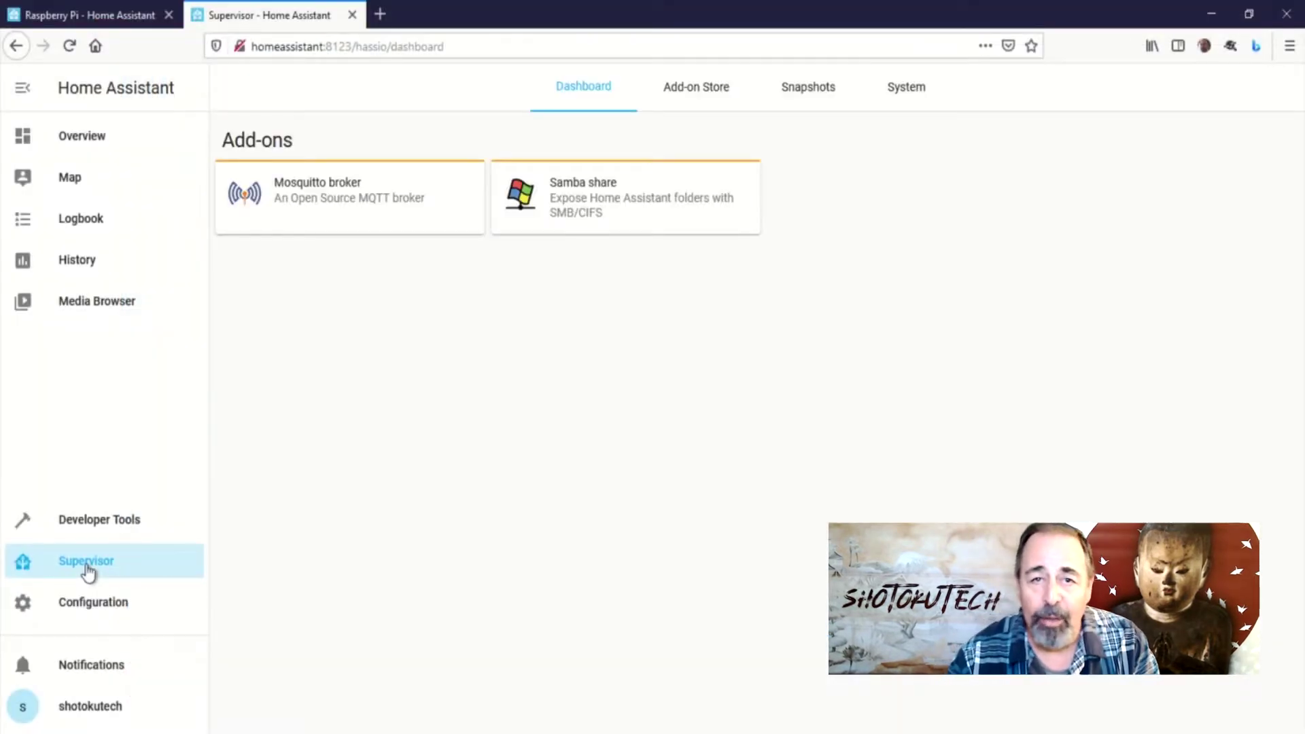
left_click(806, 95)
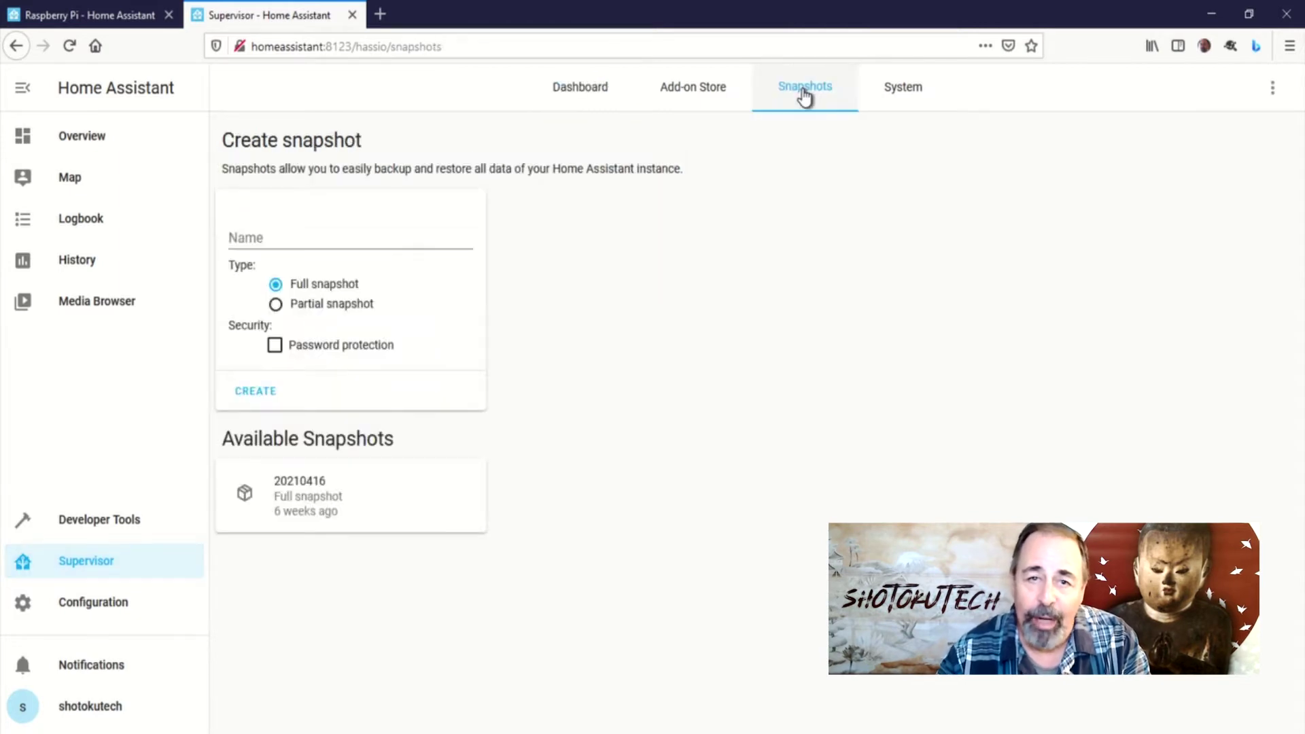
Step: Create a new full snapshot named 20210528
left_click(272, 236)
type("20210528")
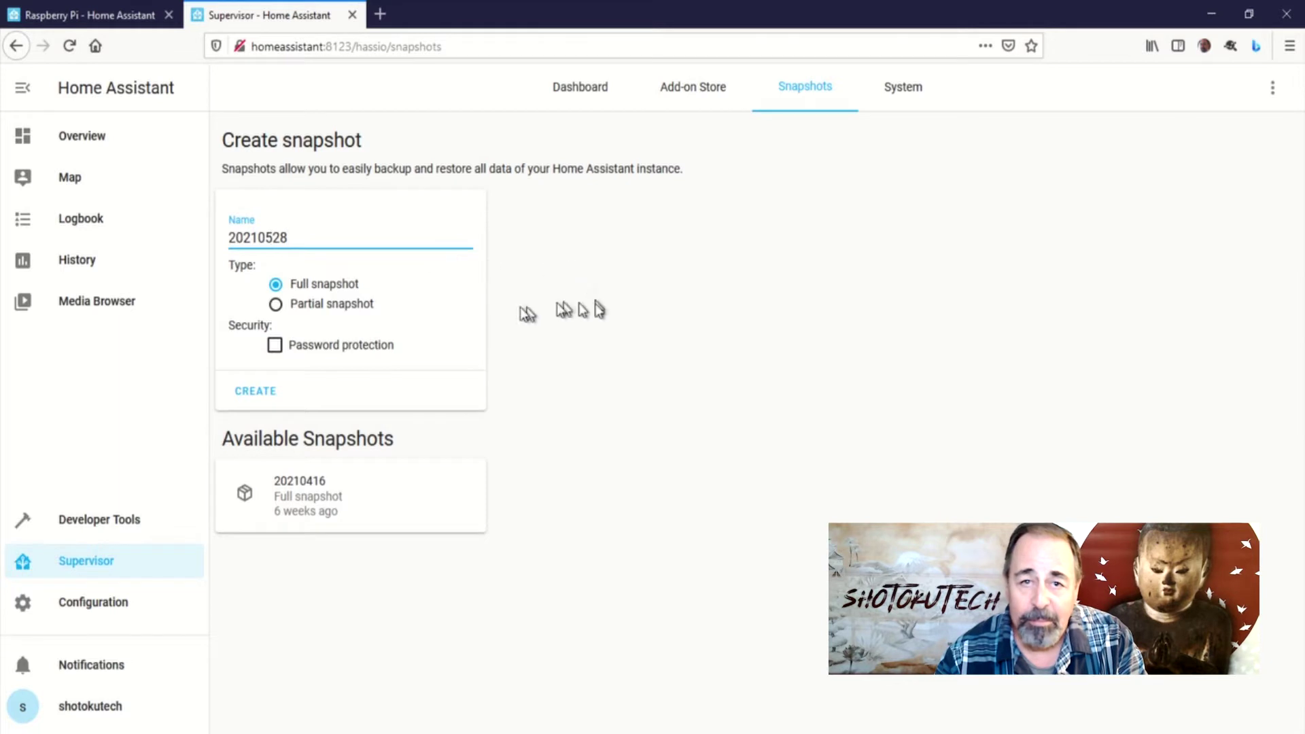
left_click(256, 400)
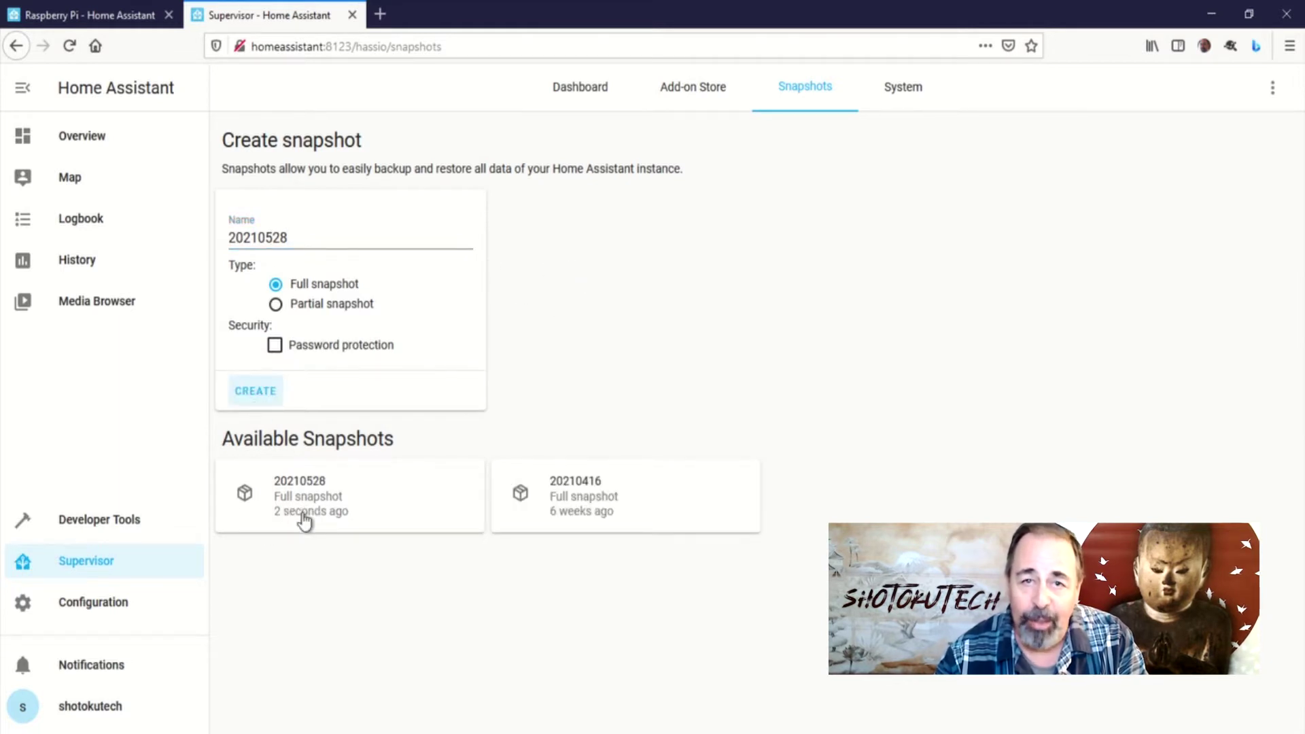
Step: Download the 20210528 snapshot and show Hass_io_20210528.tar in the Downloads folder
left_click(304, 517)
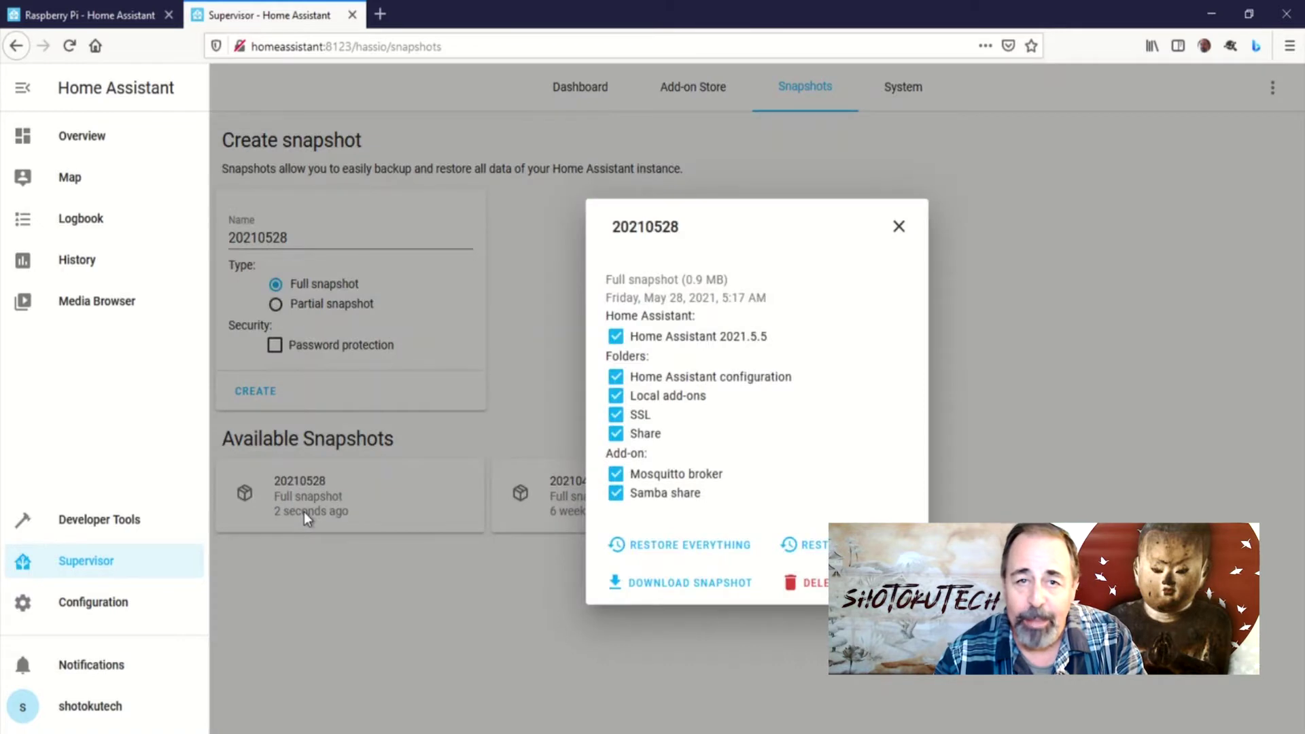
left_click(634, 589)
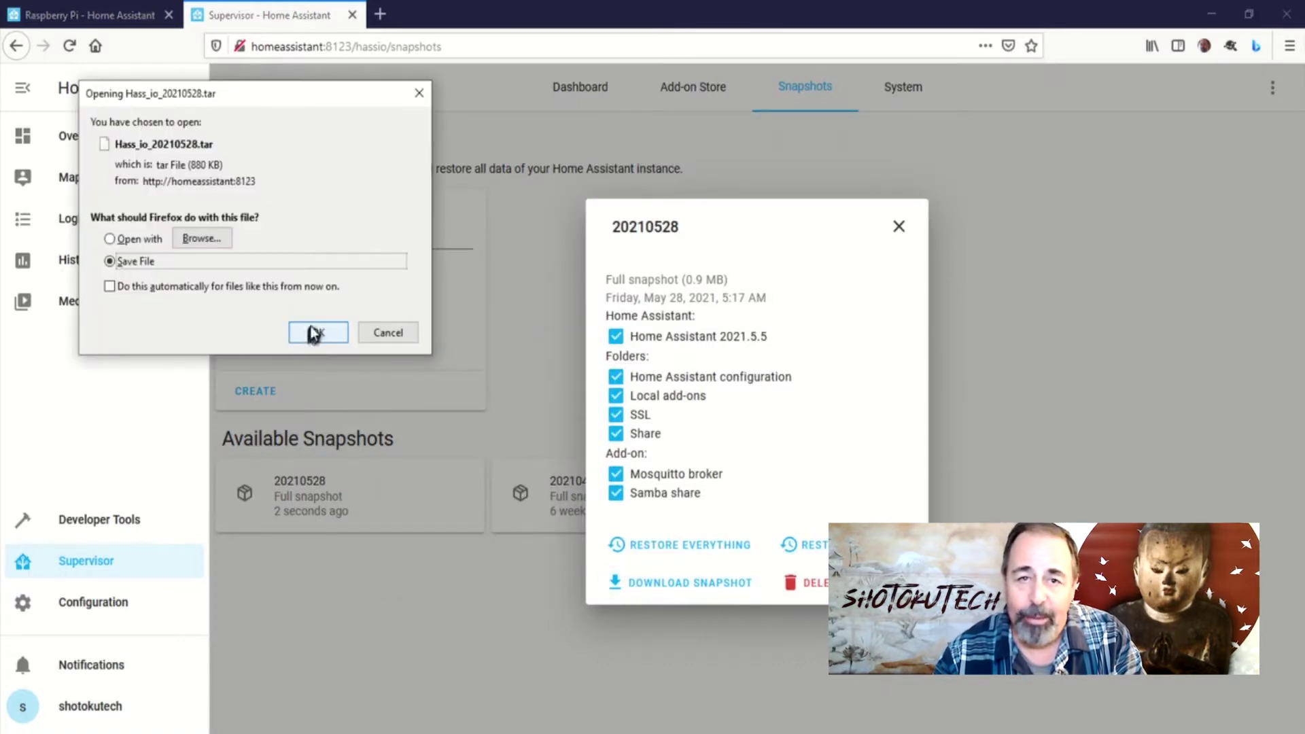
left_click(310, 335)
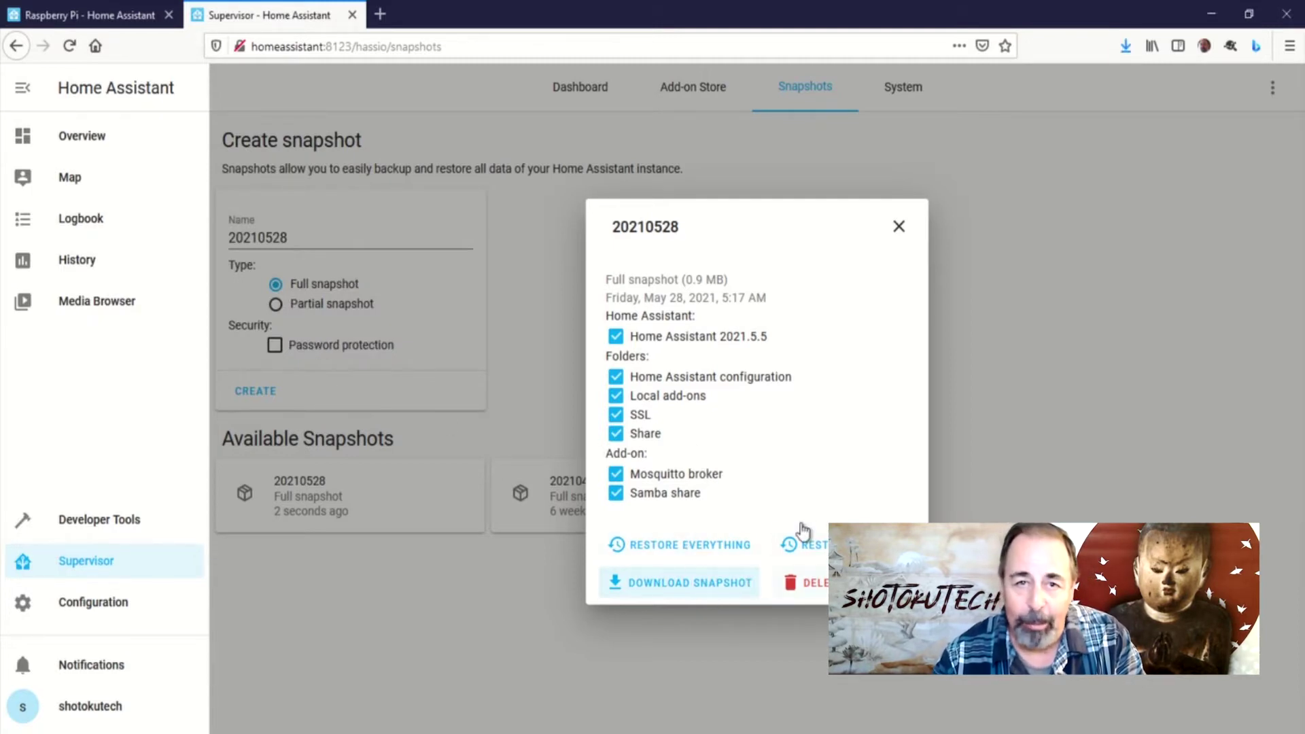
left_click(1126, 48)
right_click(1043, 95)
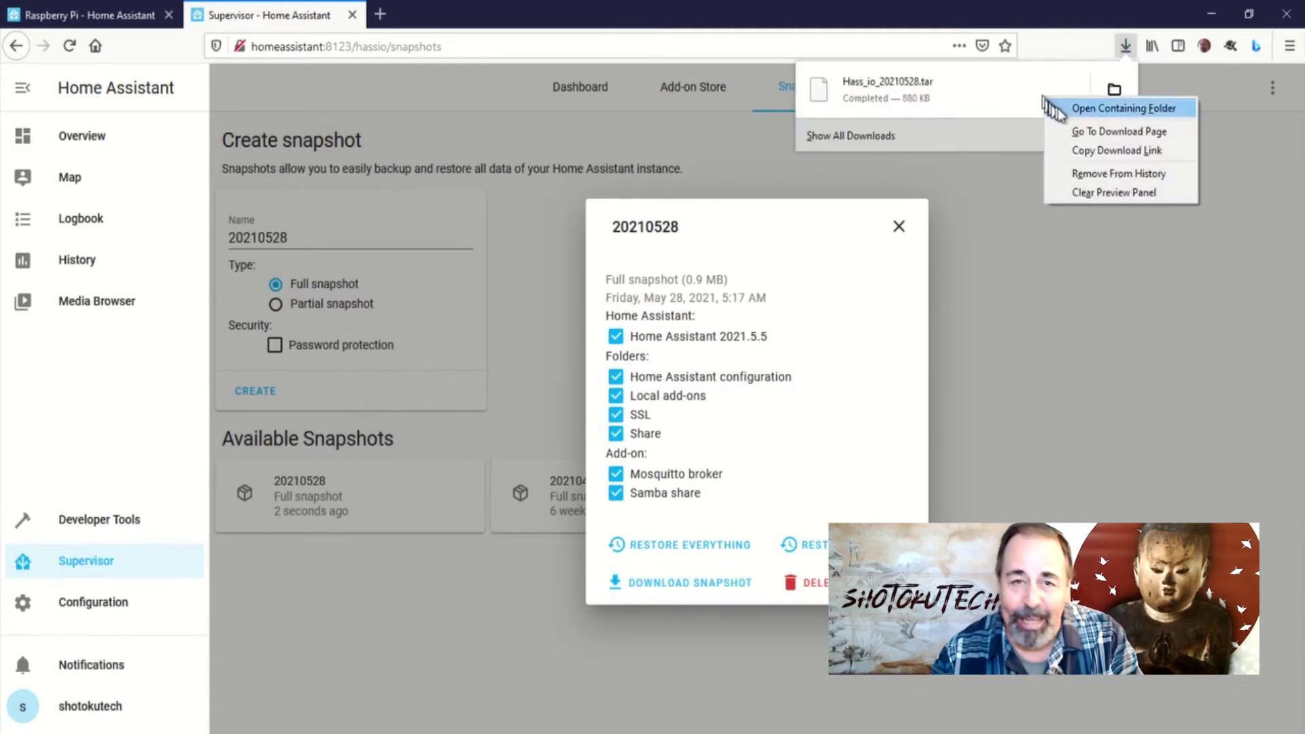
left_click(1064, 110)
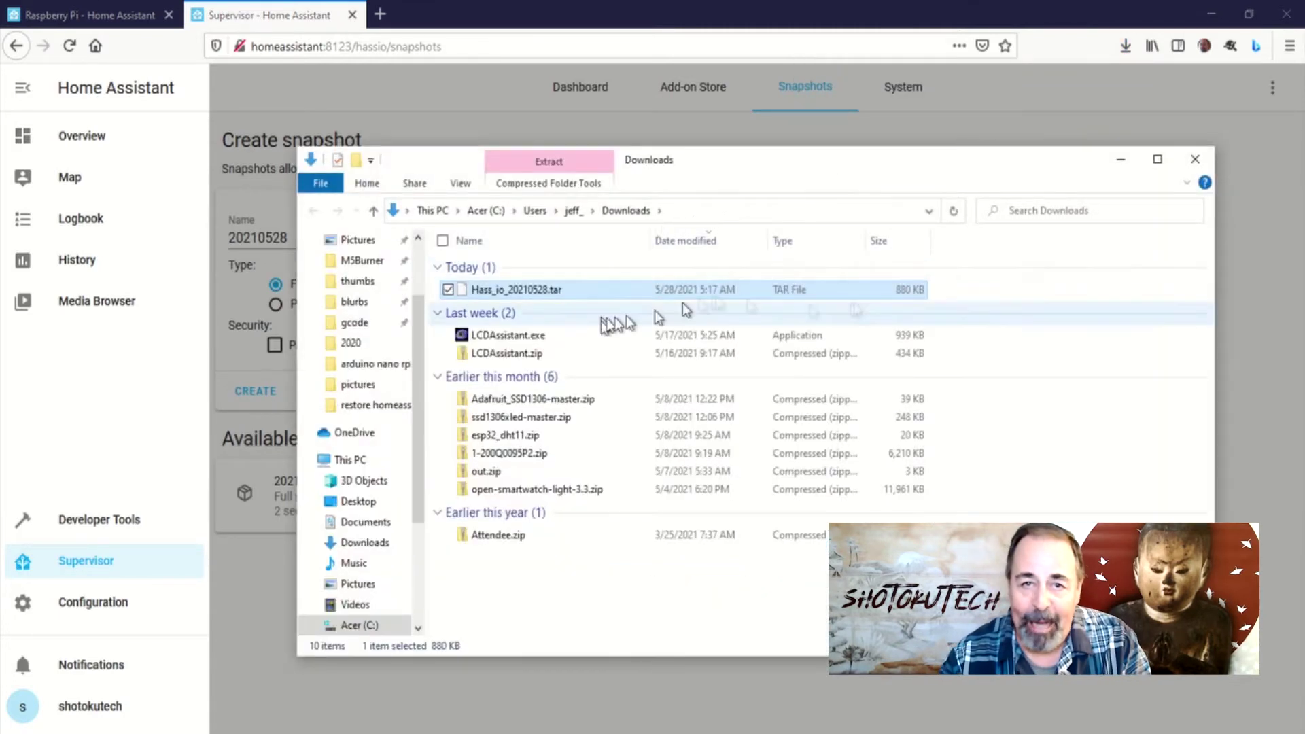
left_click(680, 502)
Step: Load the Raspberry Pi 3 32-bit image URL into balenaEtcher's Flash from URL
left_click_drag(439, 563, 251, 542)
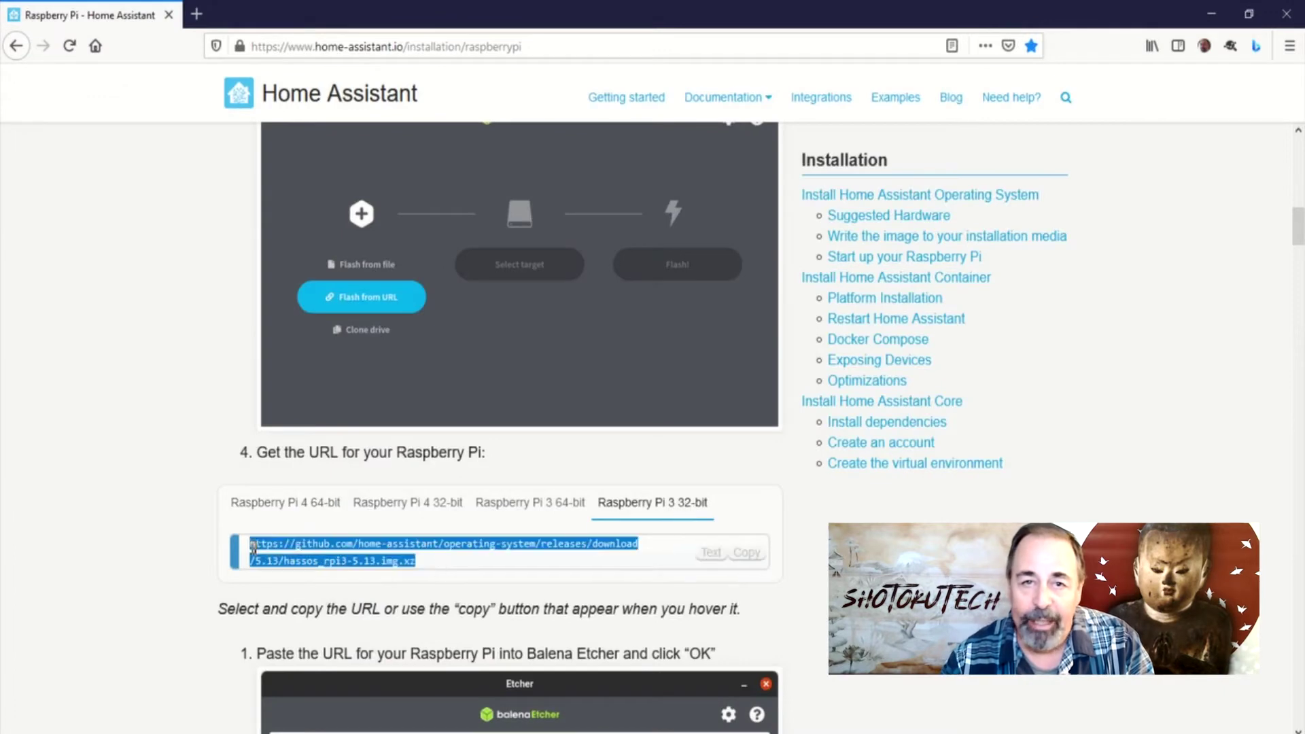
right_click(300, 544)
left_click(349, 386)
key("alt+Tab")
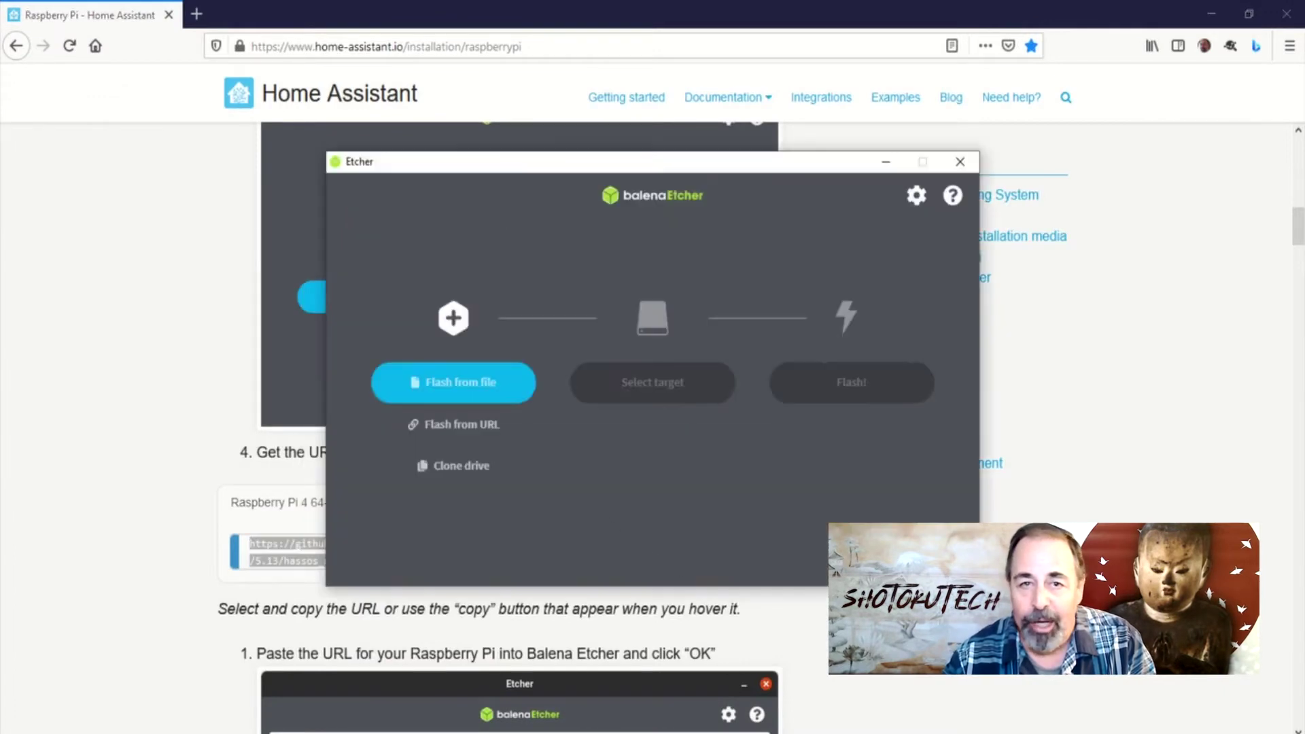
left_click(487, 427)
left_click(459, 295)
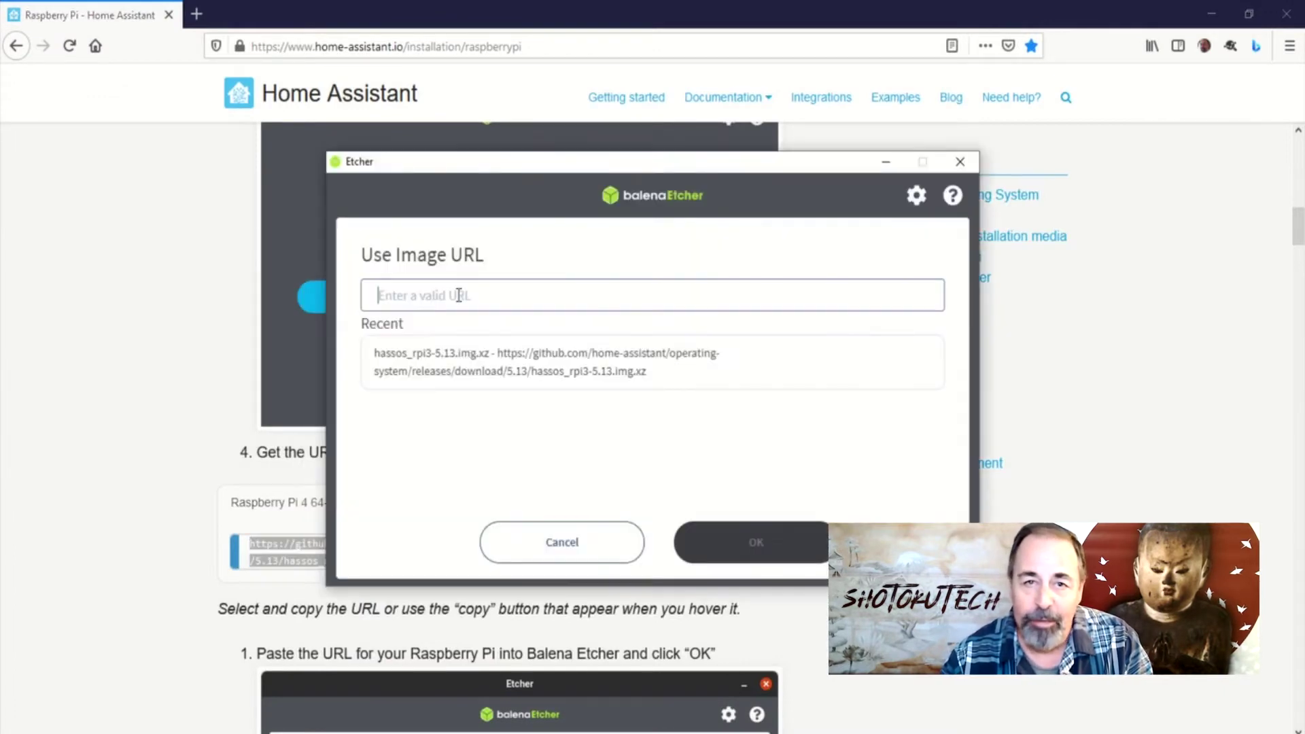
key("ctrl+v")
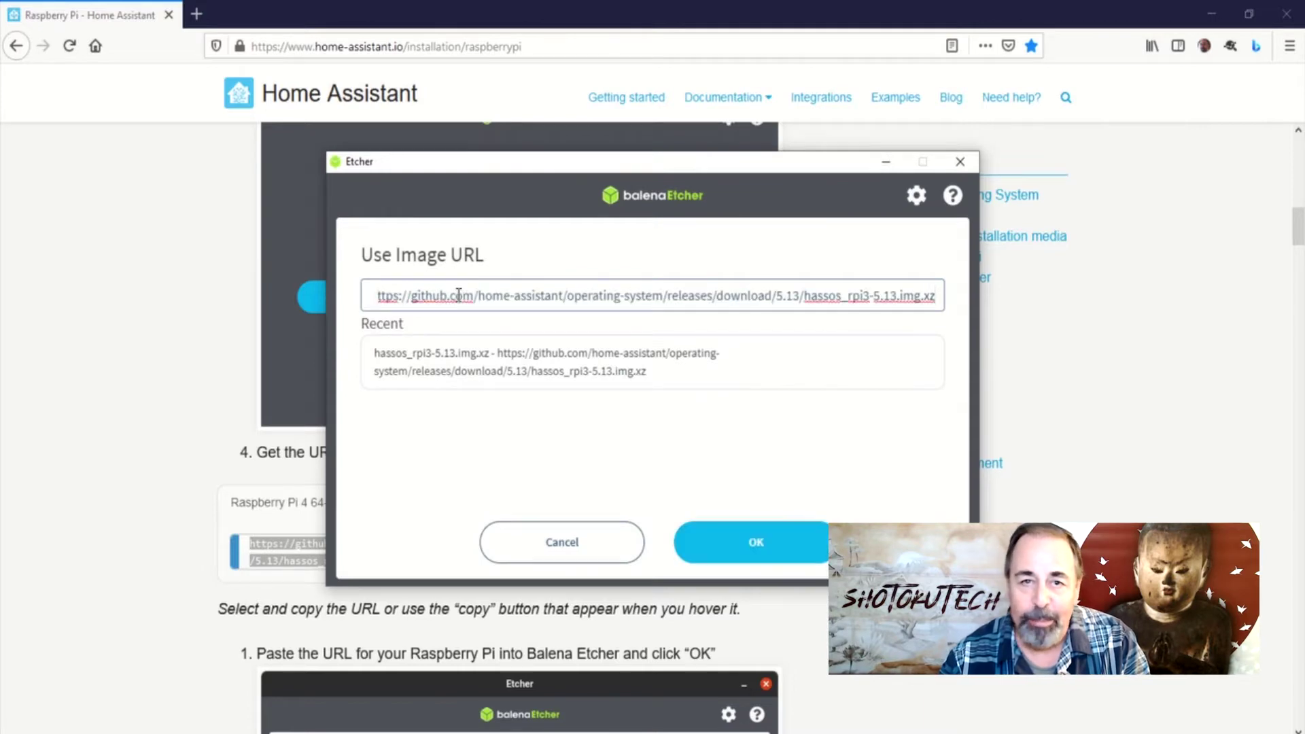
left_click(760, 543)
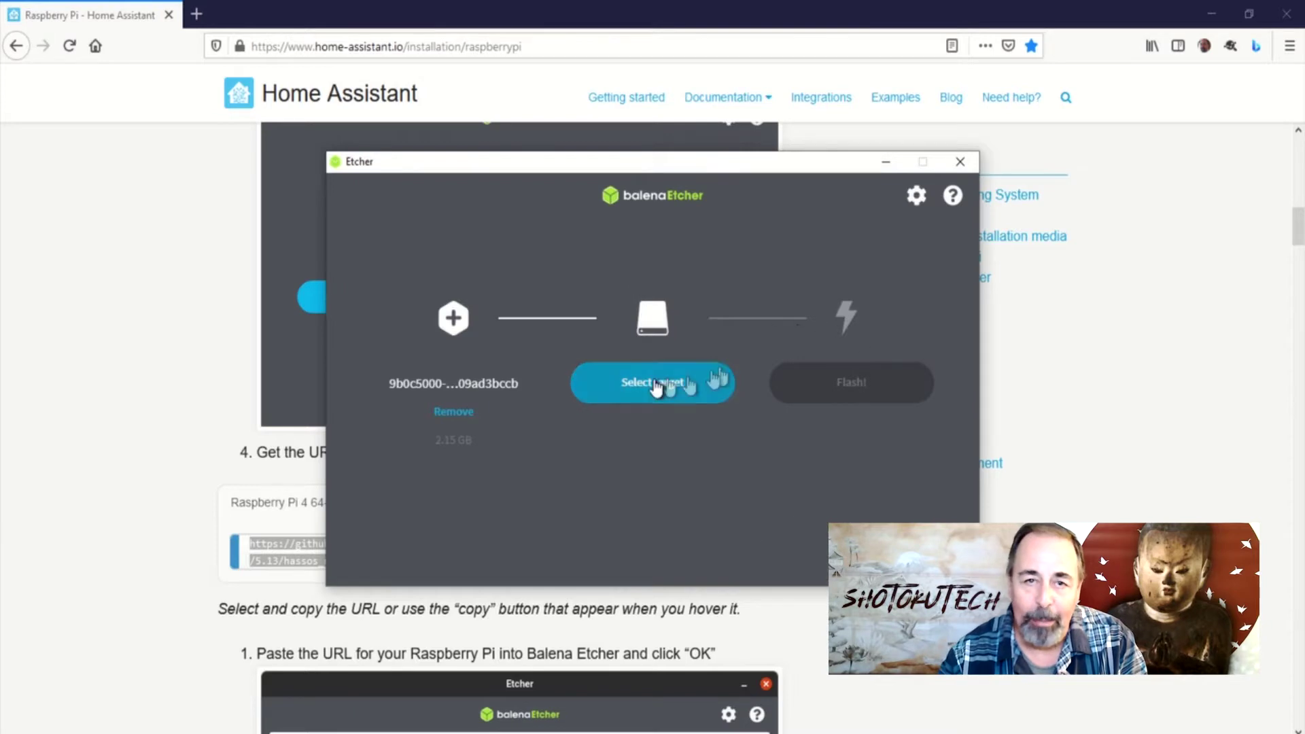
Step: Choose the USB storage device as the target and flash the image
left_click(661, 382)
left_click(381, 342)
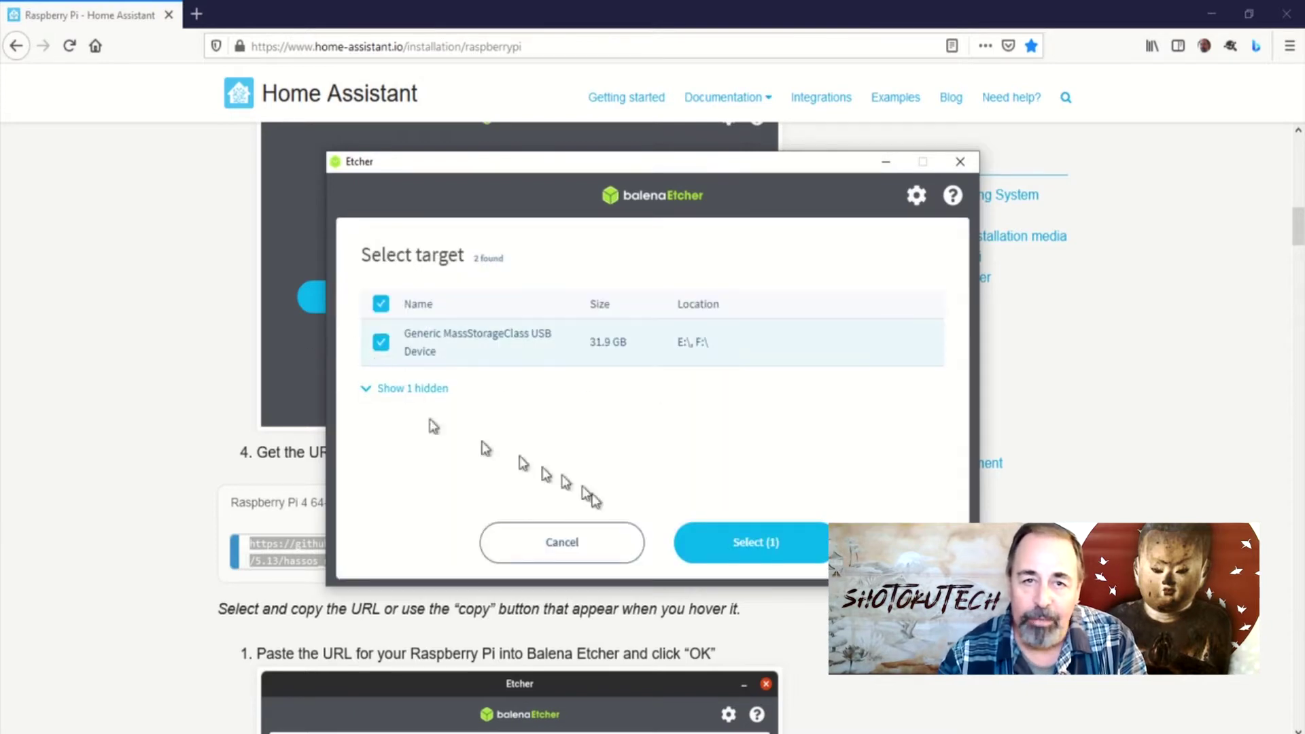
left_click(744, 543)
left_click(850, 391)
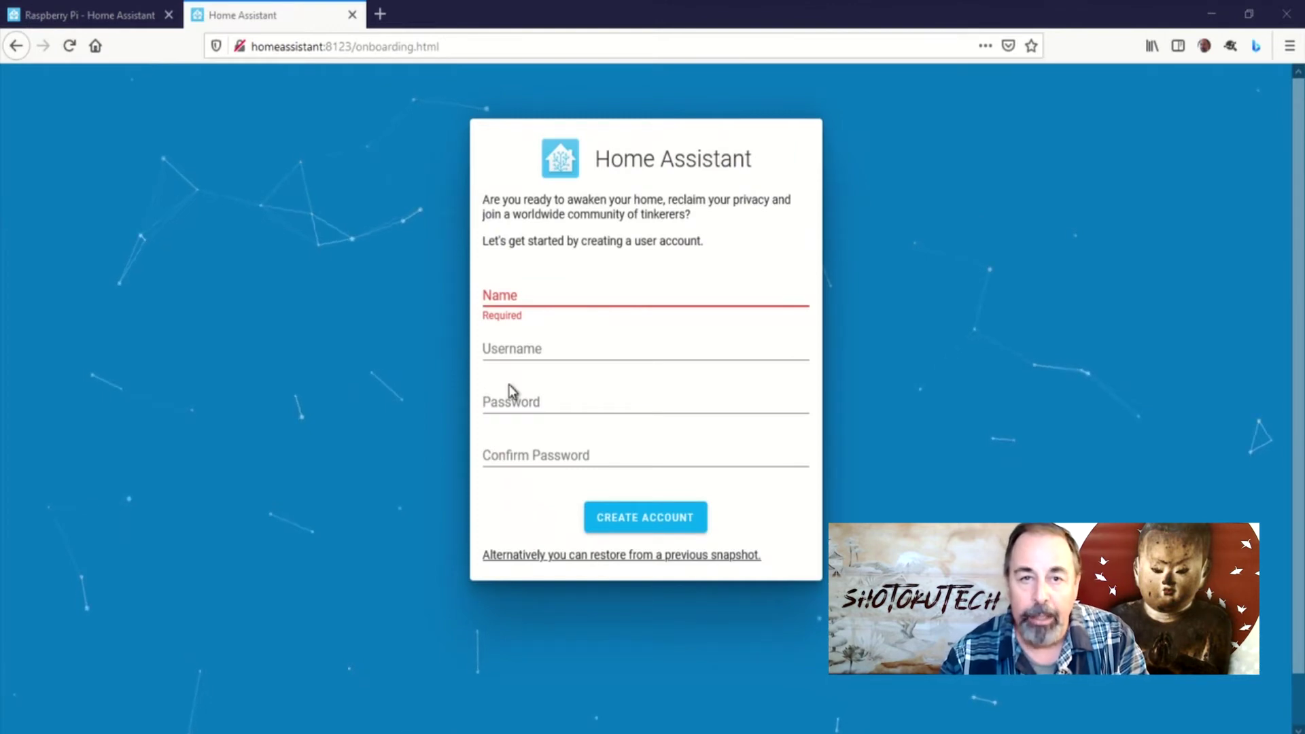
Step: Upload the 20210416 snapshot .tar from the RASPBERRYPI network share during onboarding
left_click(533, 556)
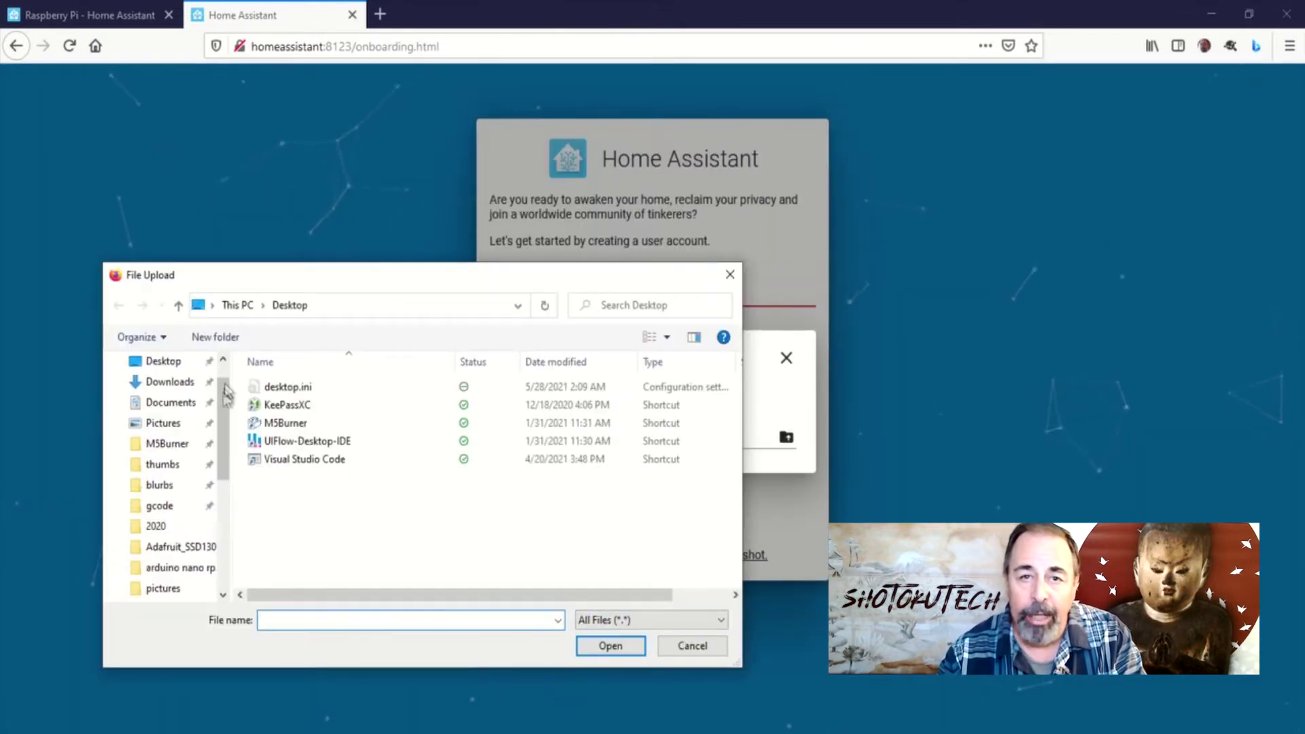
scroll(218, 569, "down", 5)
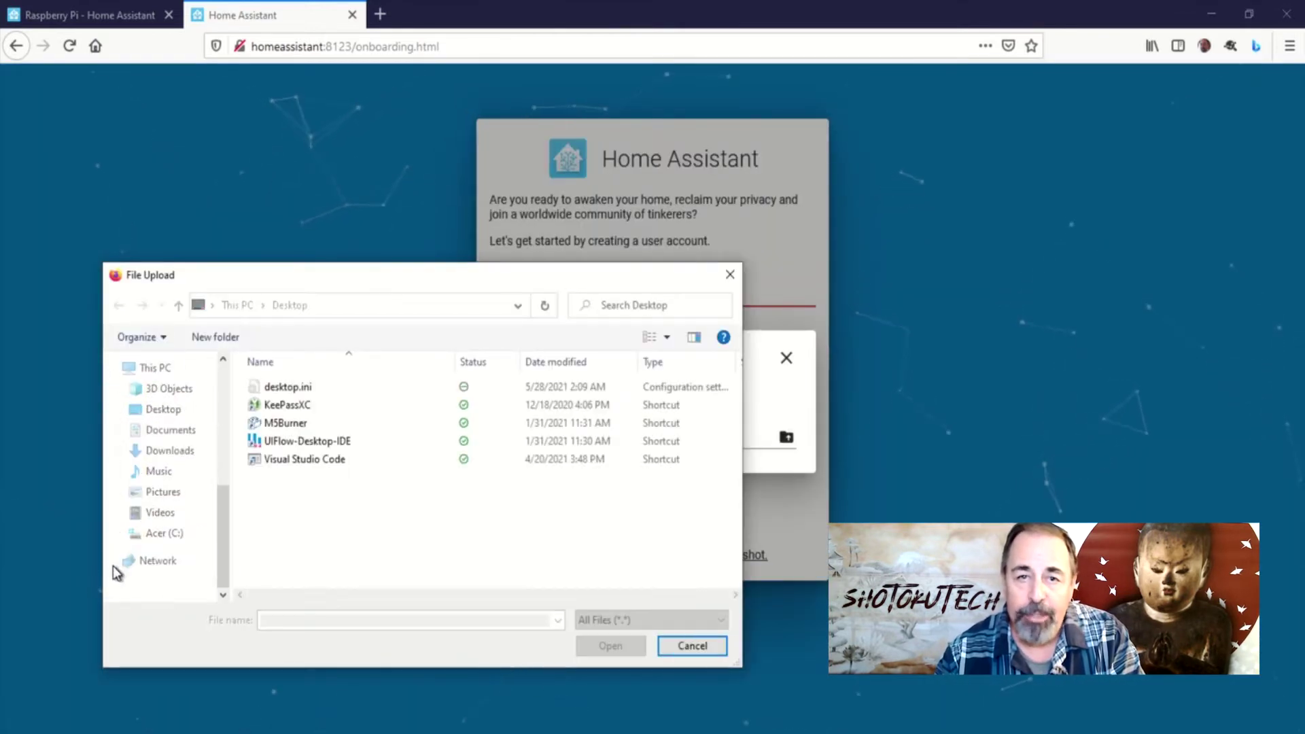
left_click(116, 565)
left_click(328, 507)
left_click(599, 646)
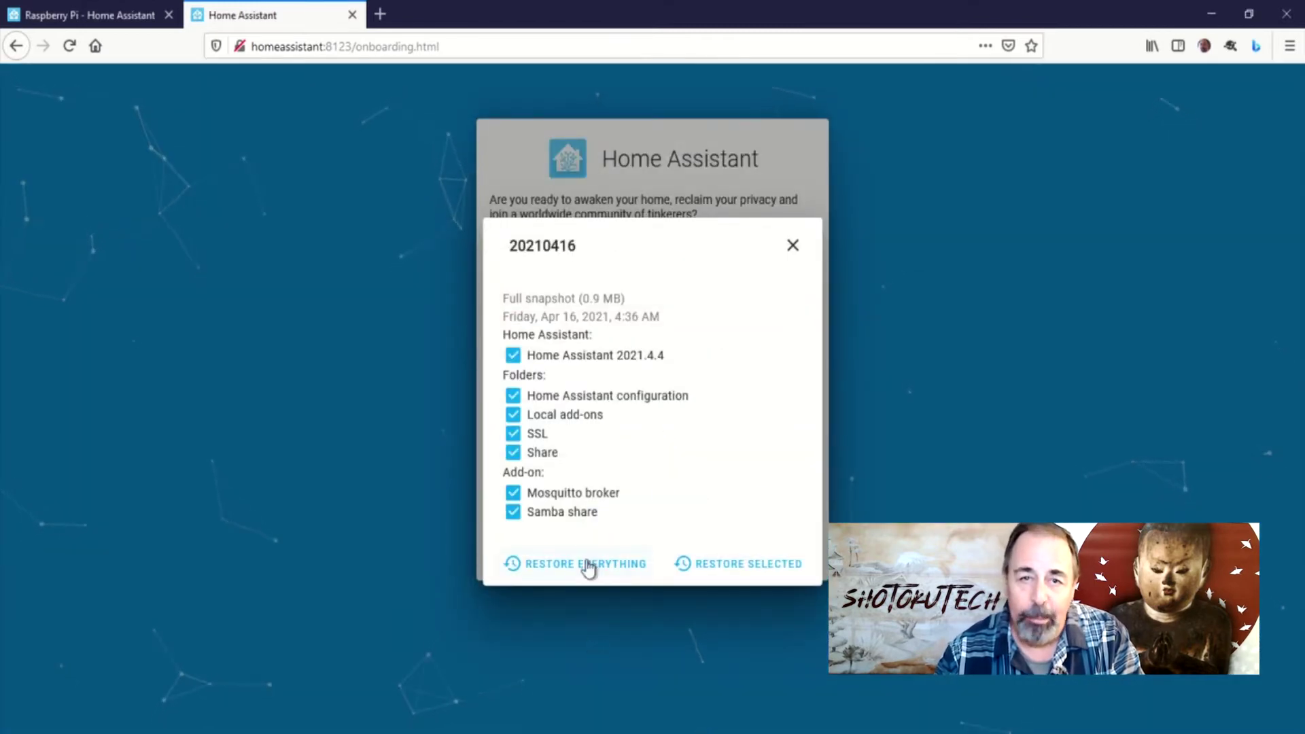
Step: Restore everything from the 20210416 snapshot, confirming the wipe of the fresh system
left_click(587, 564)
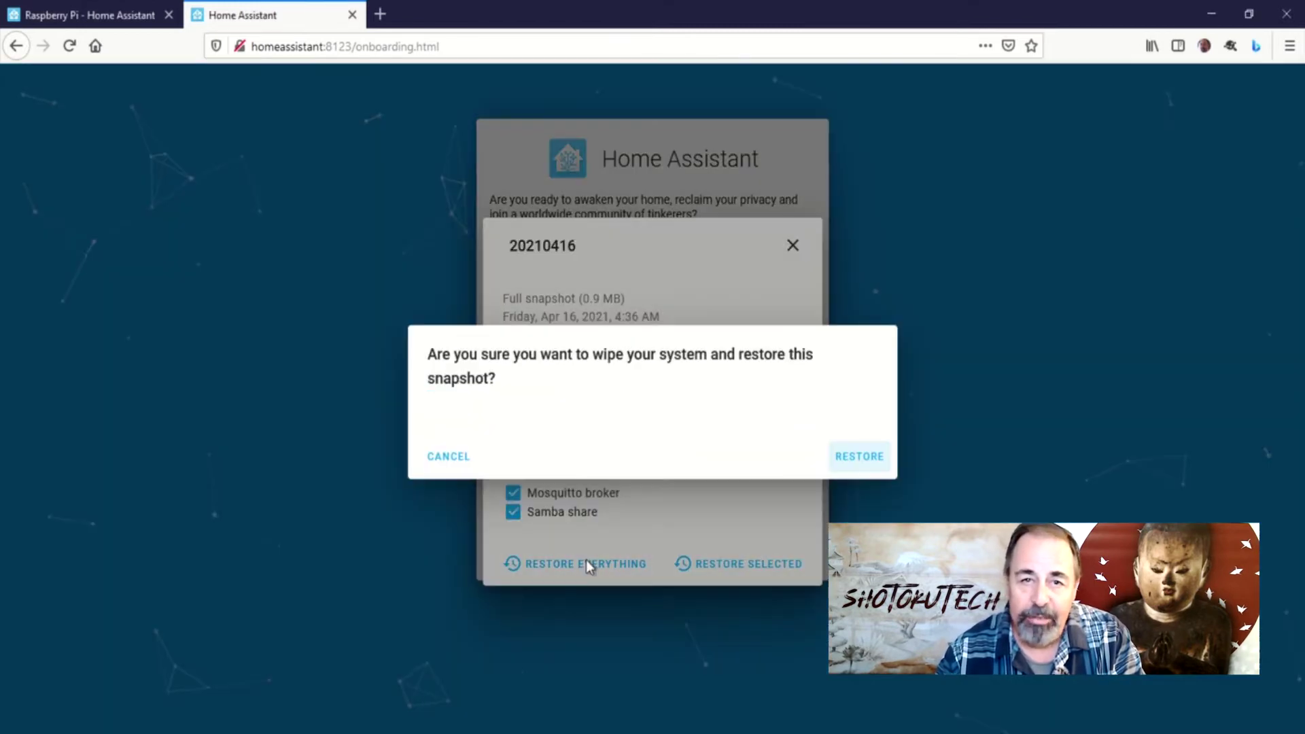
left_click(860, 456)
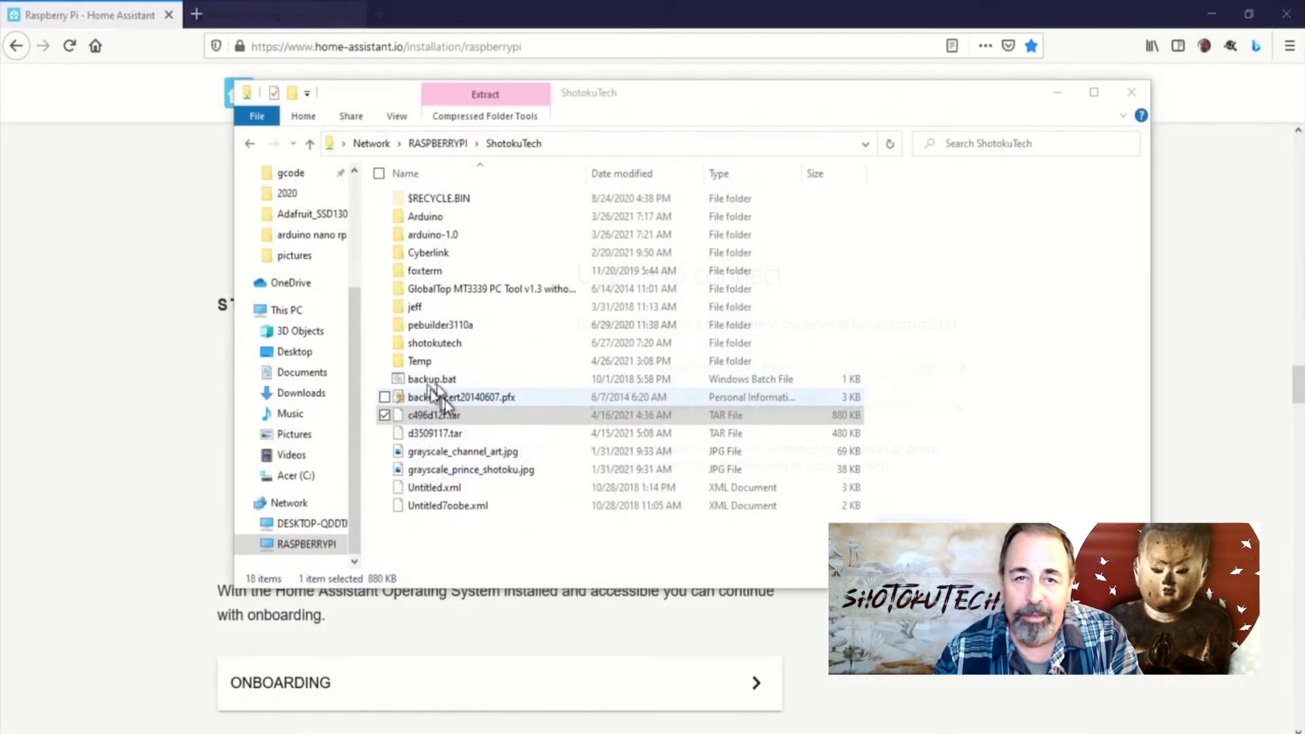
left_click(446, 415)
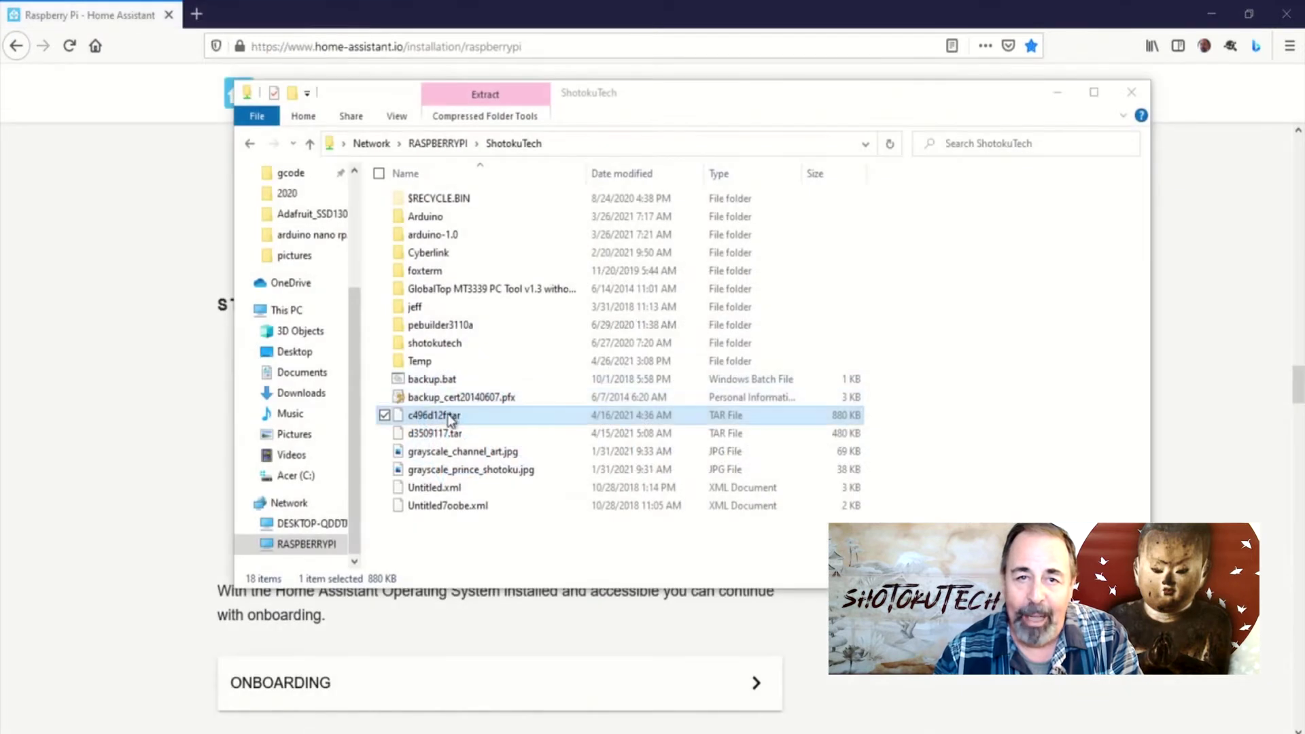
Step: Select the c496d12f.tar snapshot file name on the RASPBERRYPI share
mouse_move(446, 415)
left_mouse_down()
mouse_move(425, 425)
mouse_move(435, 418)
left_mouse_up()
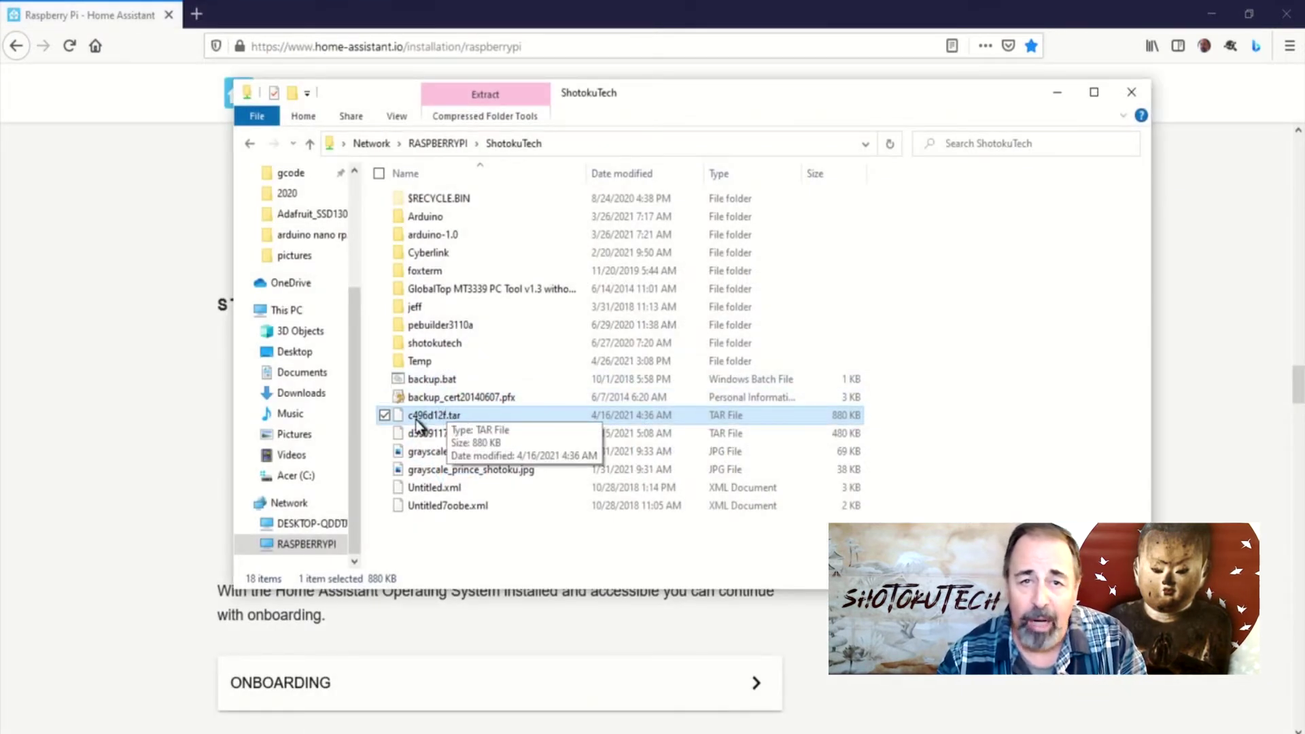
left_click_drag(476, 415, 658, 415)
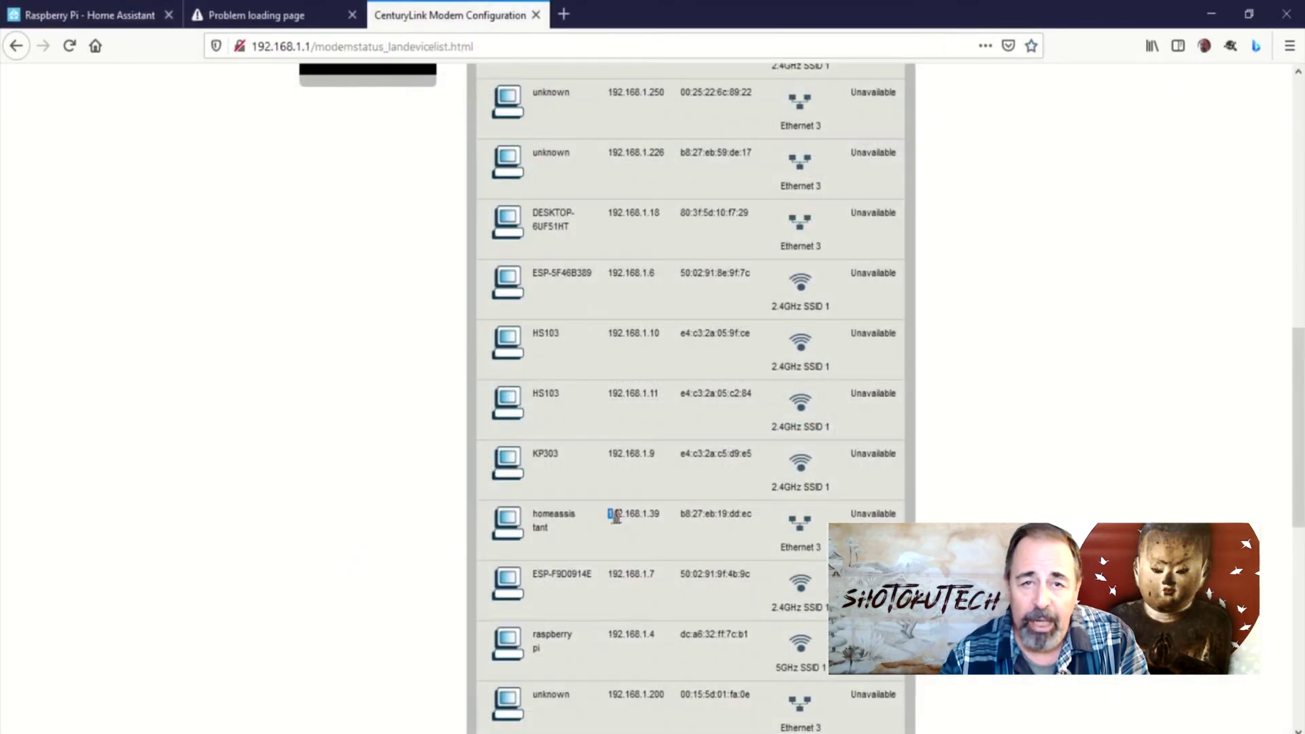
Step: Copy the homeassistant IP 192.168.1.39 and load it on port 8123 in the other tab
left_click_drag(608, 515, 649, 516)
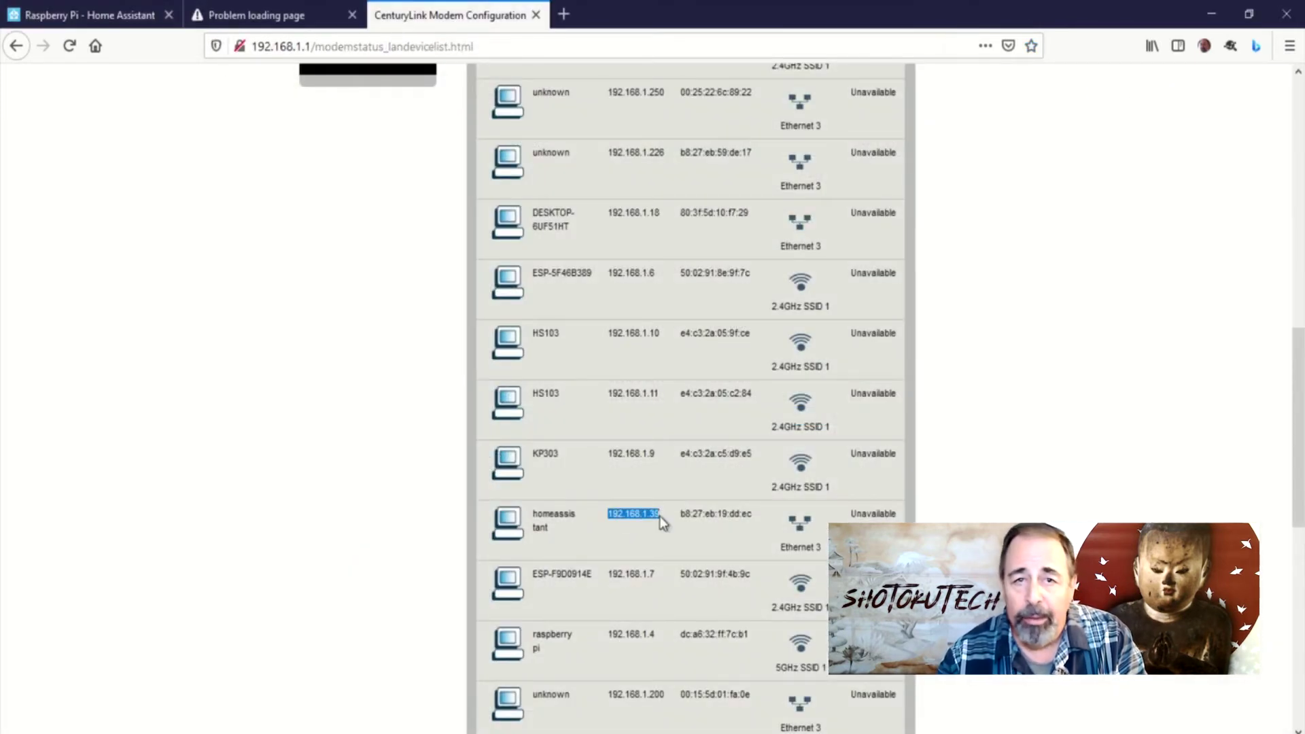
right_click(659, 518)
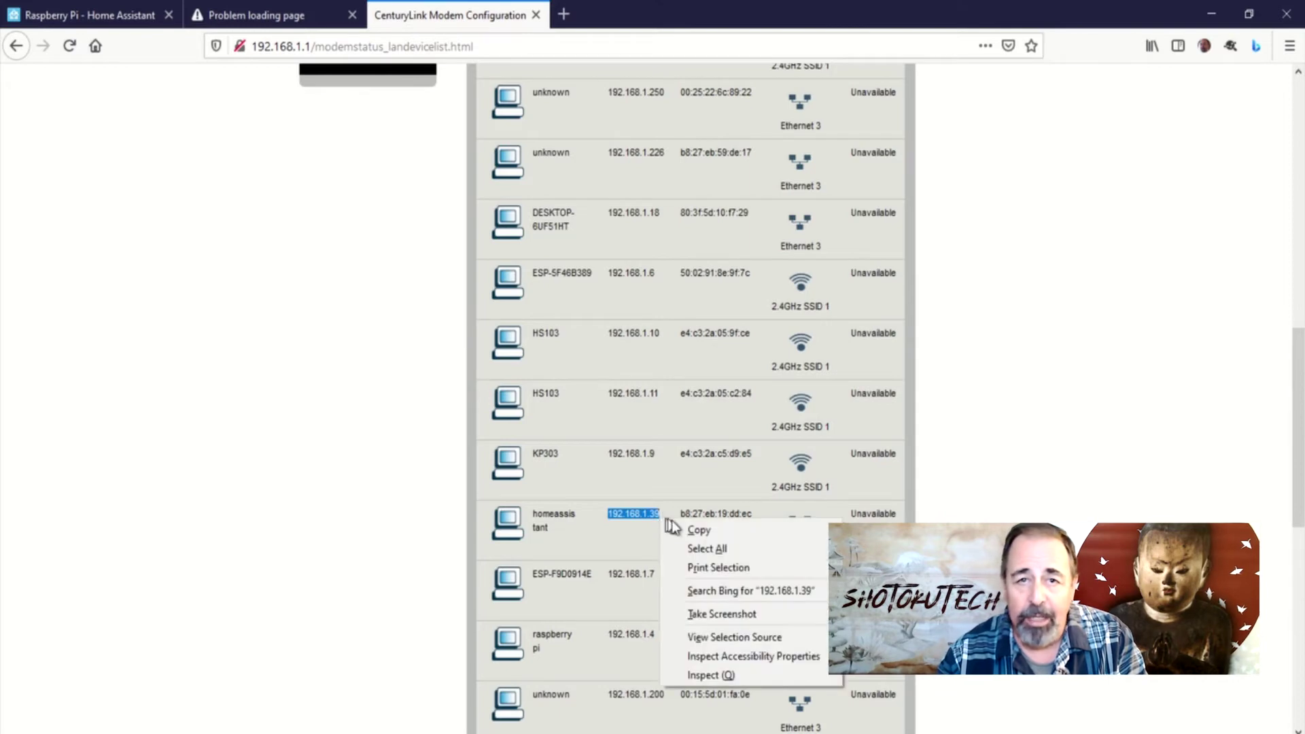
left_click(697, 529)
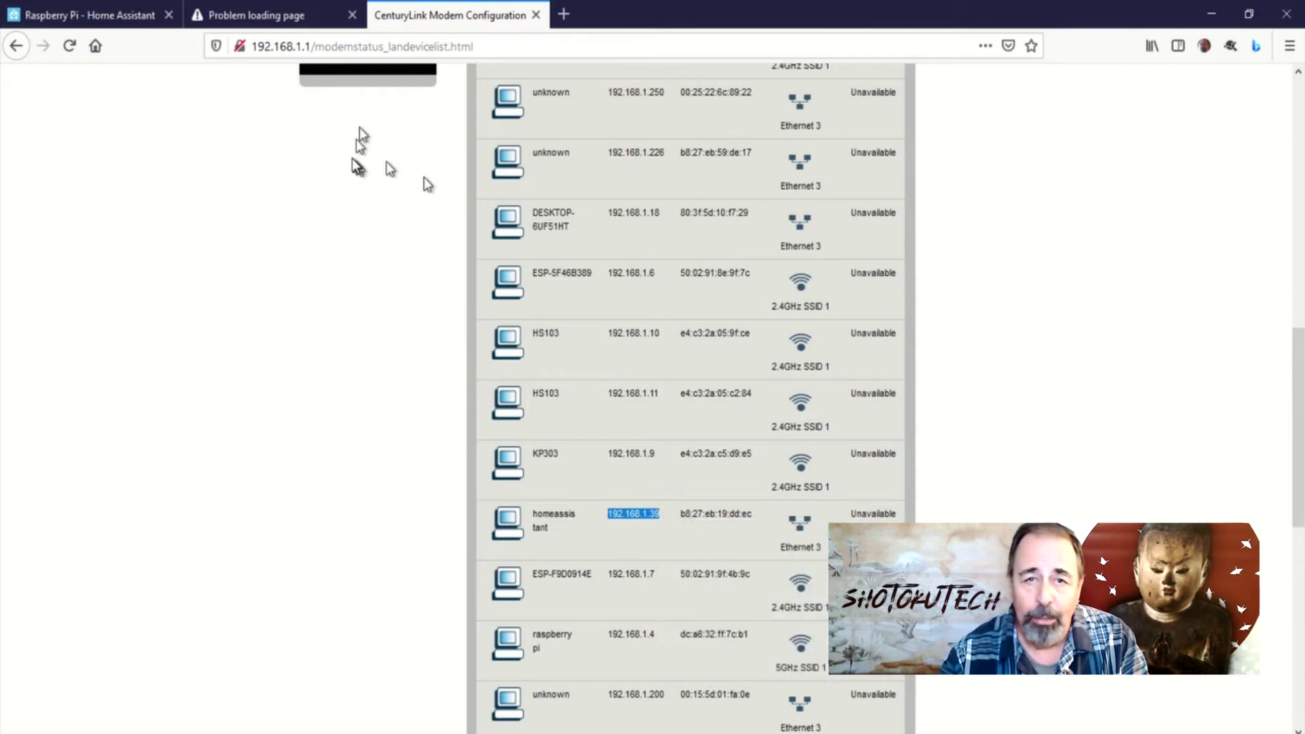
left_click(295, 15)
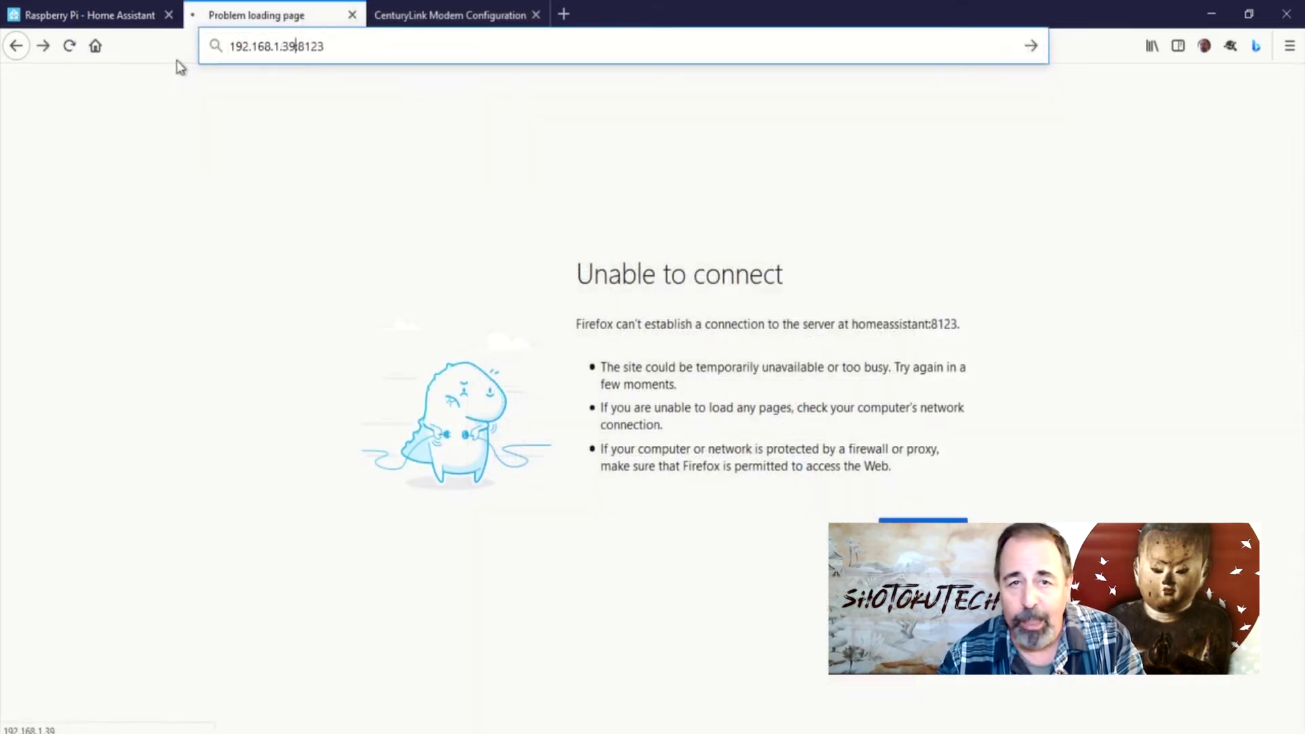
key("Return")
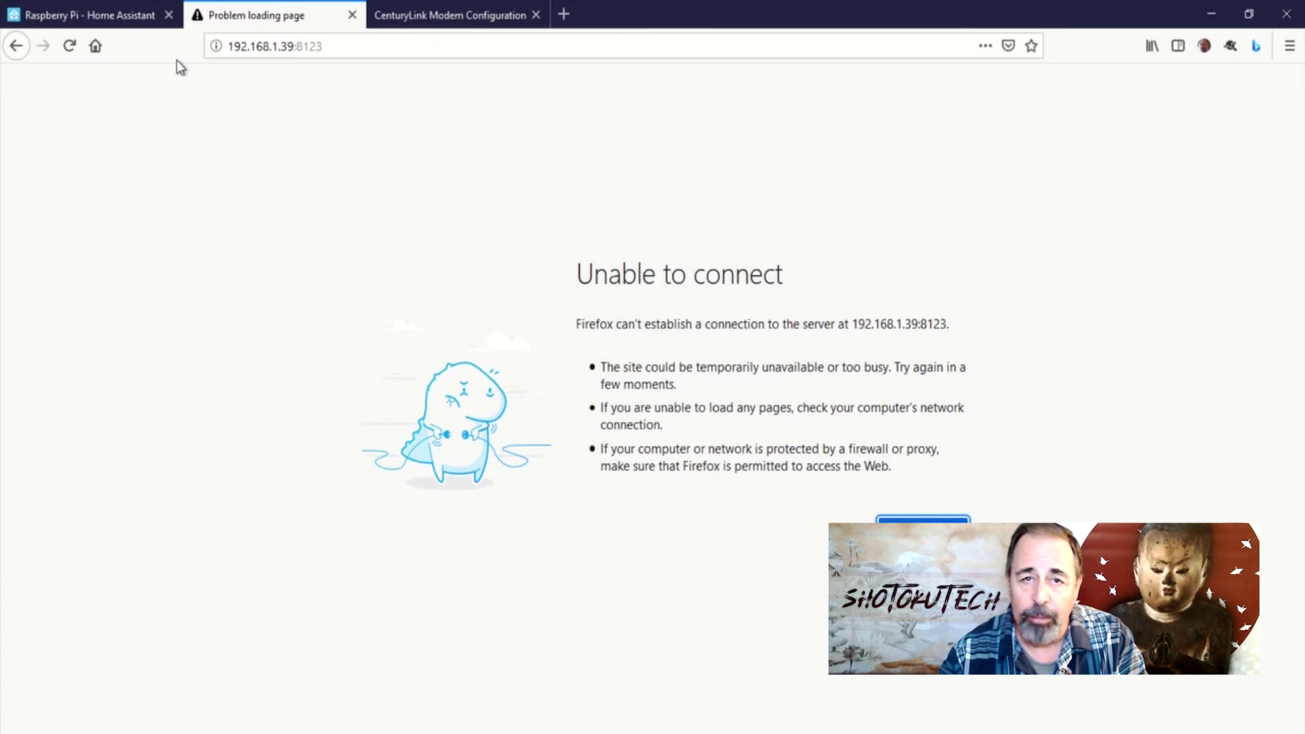
Step: Load homeassistant:8123, showing the restored rooms and devices
key("Return")
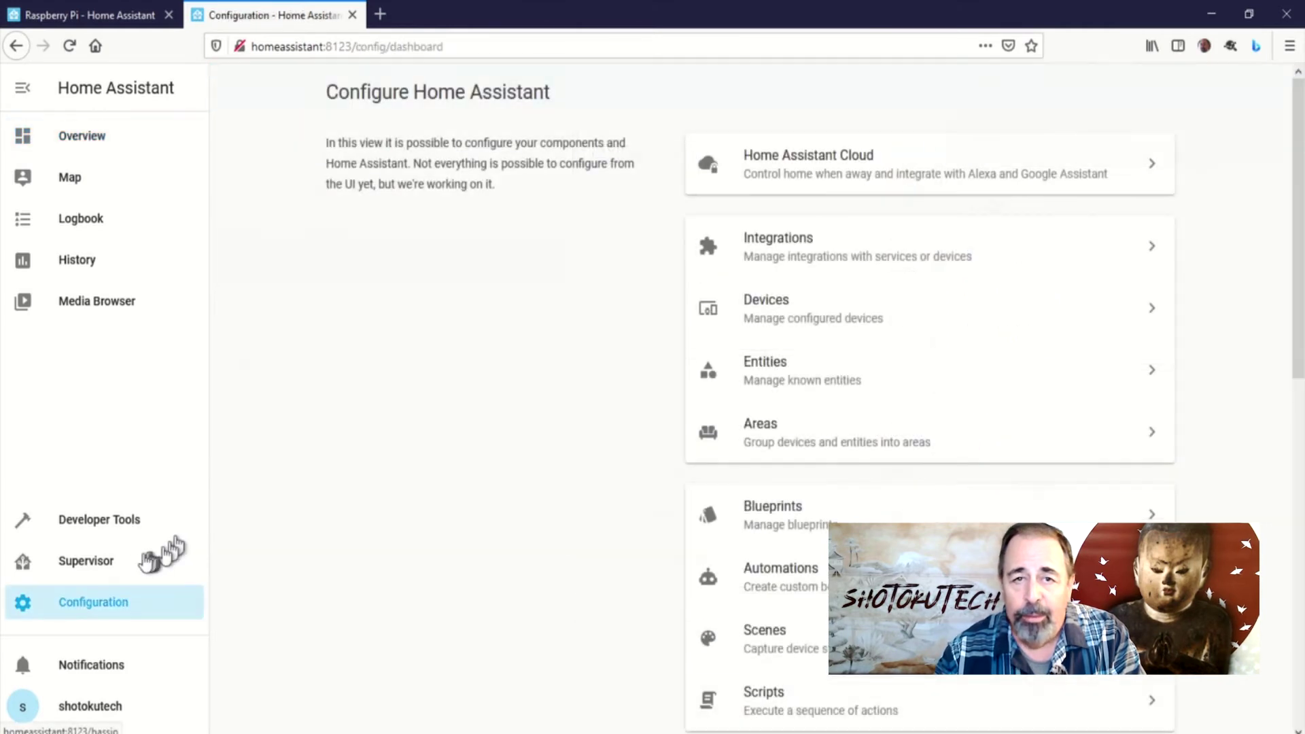
Step: Open the Mosquitto broker add-on's log and select the latest client connection lines
left_click(108, 570)
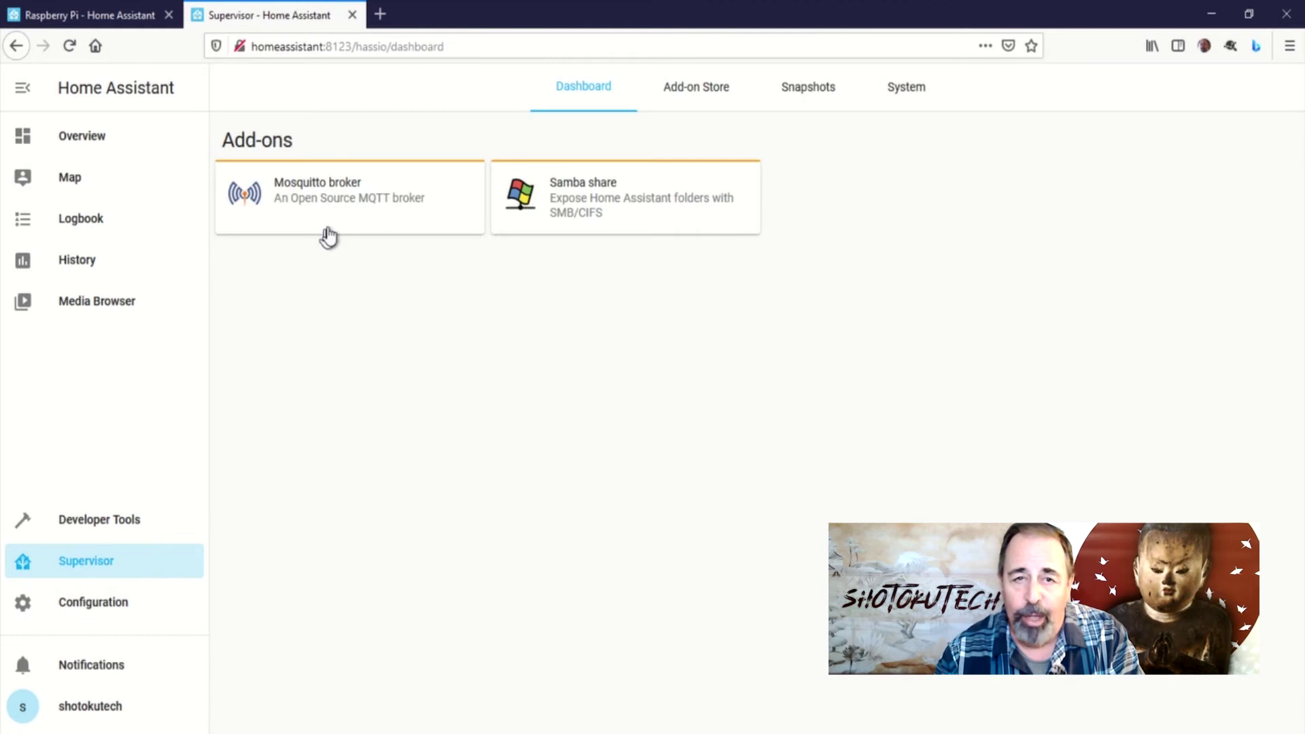
left_click(332, 226)
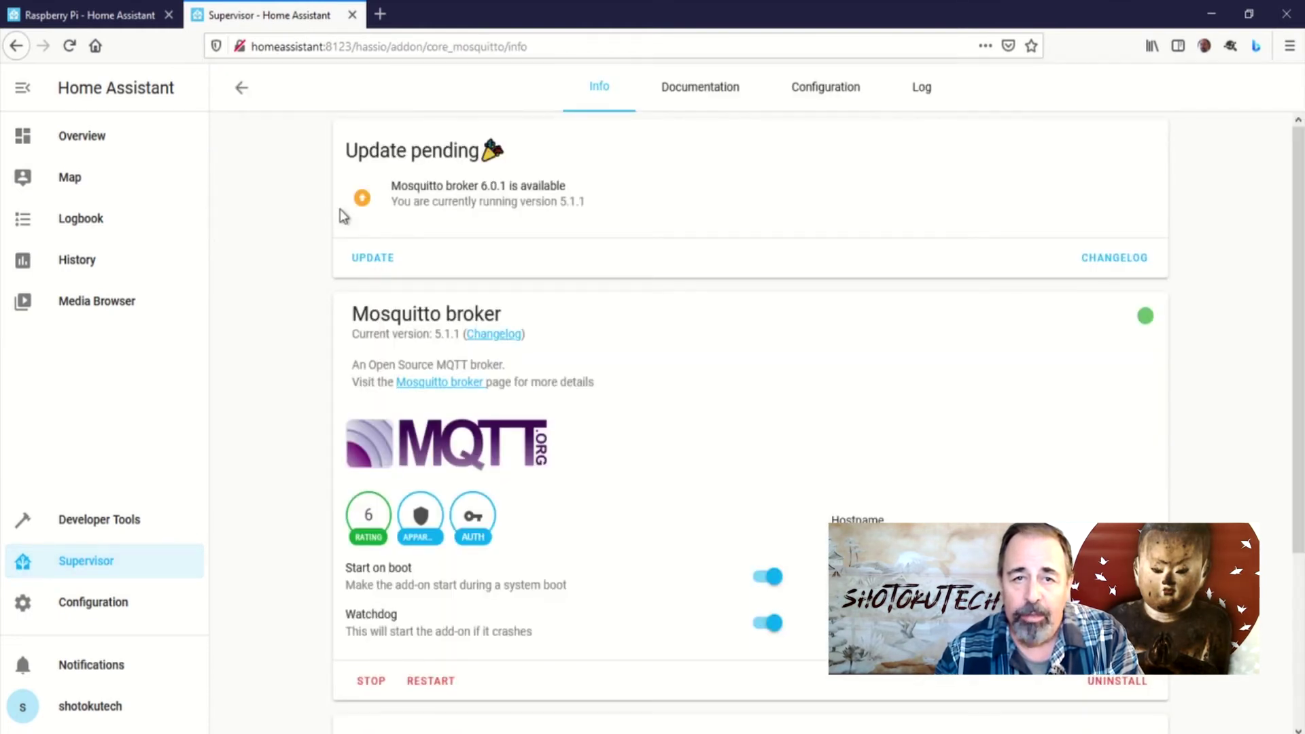
left_click(909, 93)
scroll(843, 425, "down", 15)
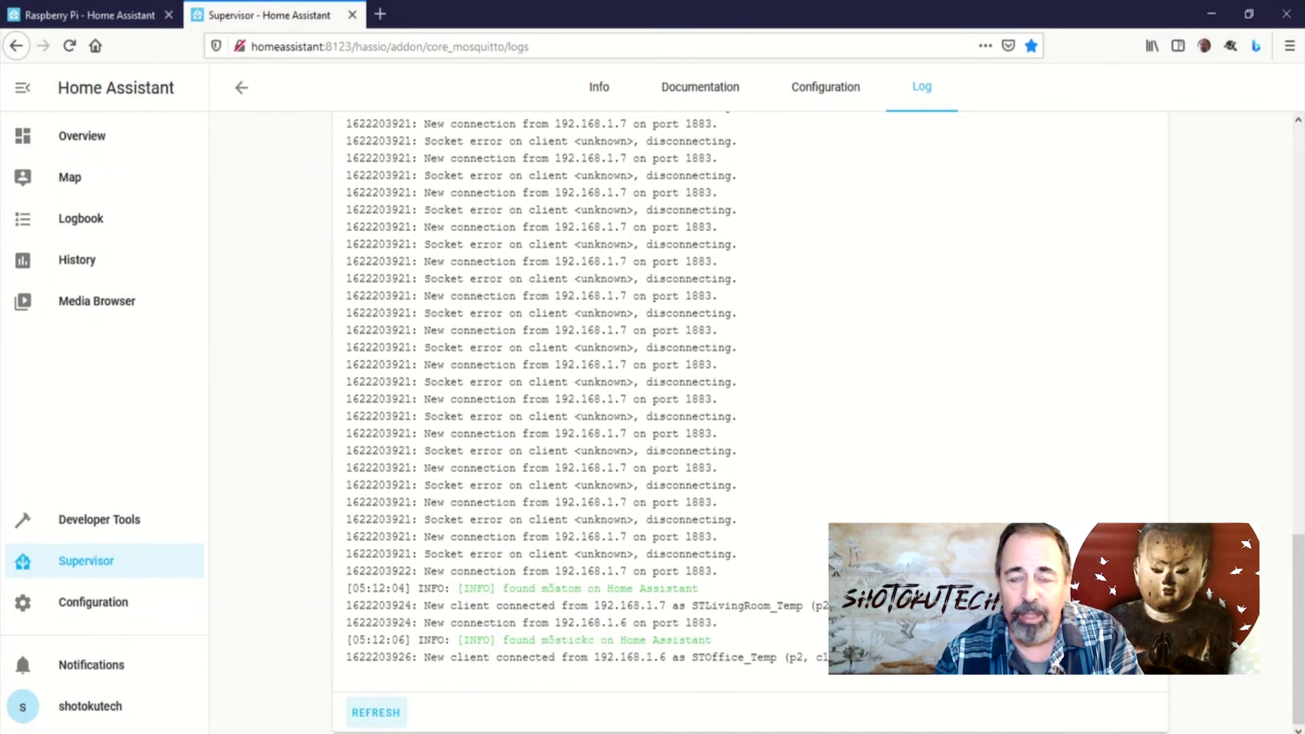
left_click_drag(515, 588, 688, 670)
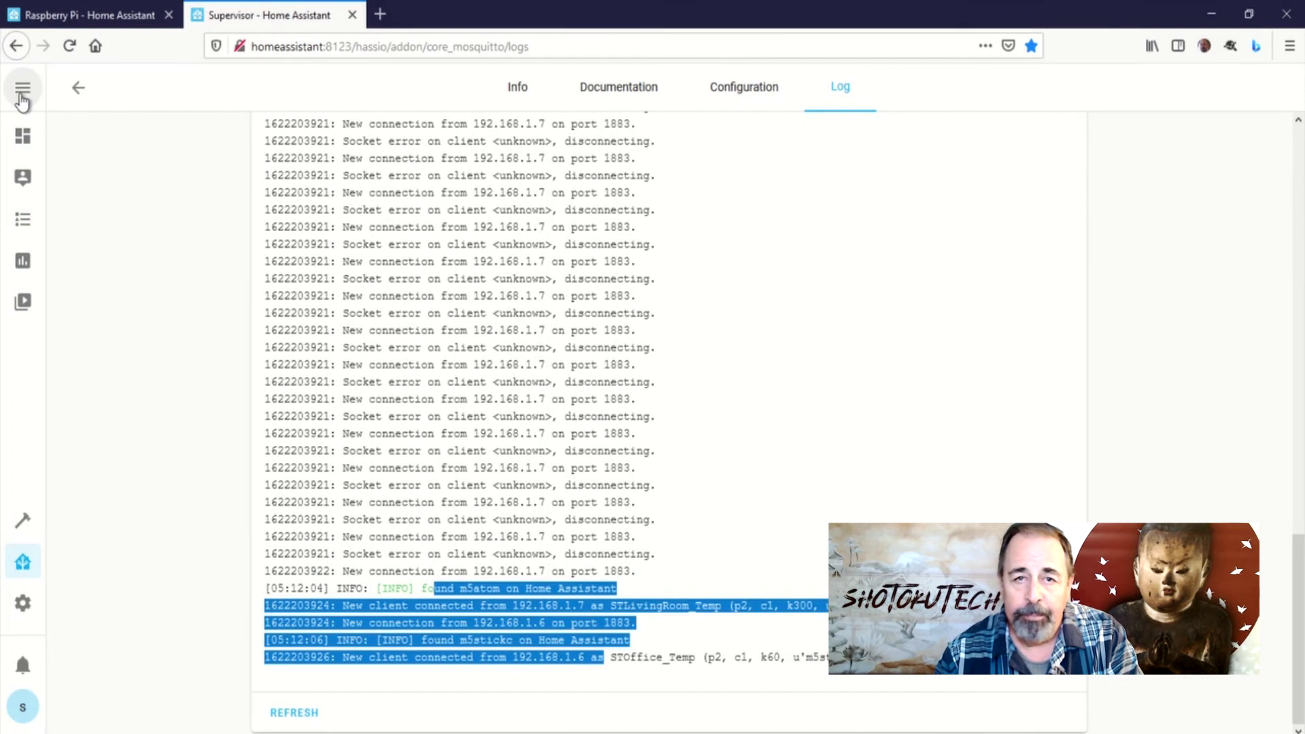
Step: Cycle the Fan off and on, switch on the Tiffany Lamp, then reopen Supervisor Snapshots
left_click(80, 140)
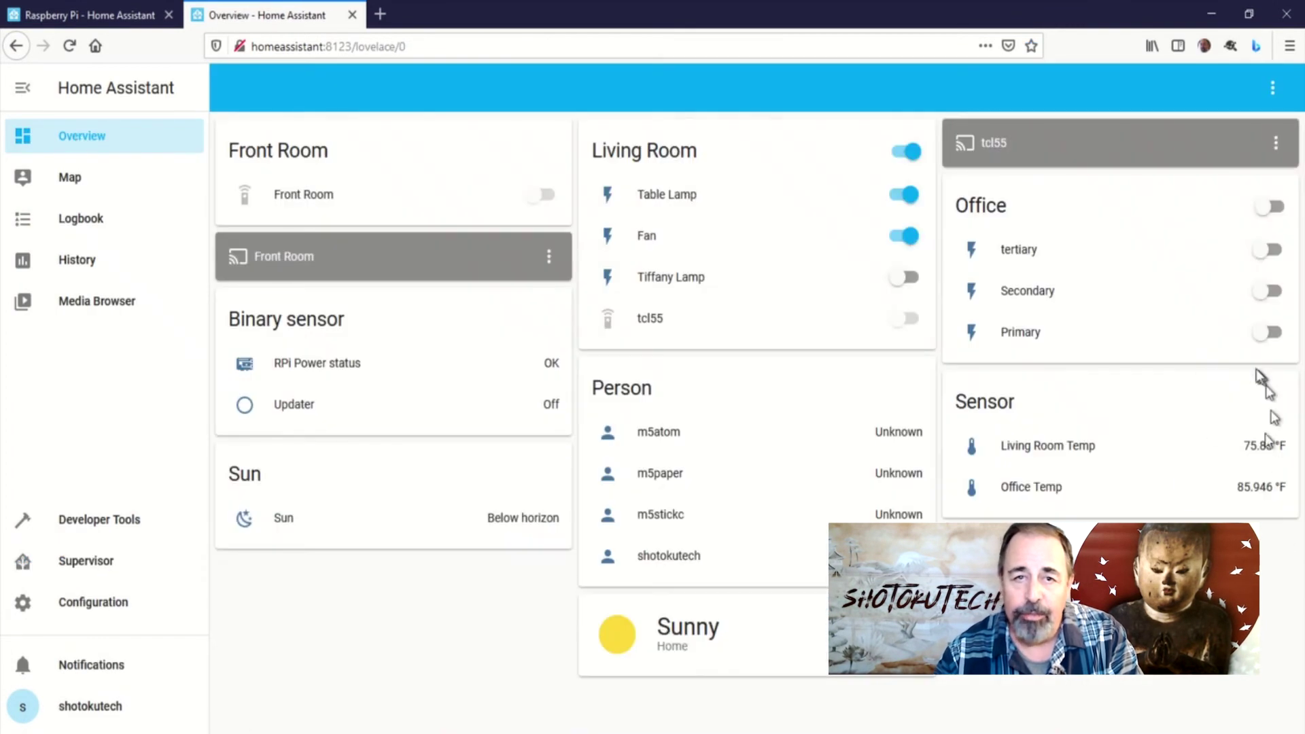
left_click(905, 238)
left_click(906, 240)
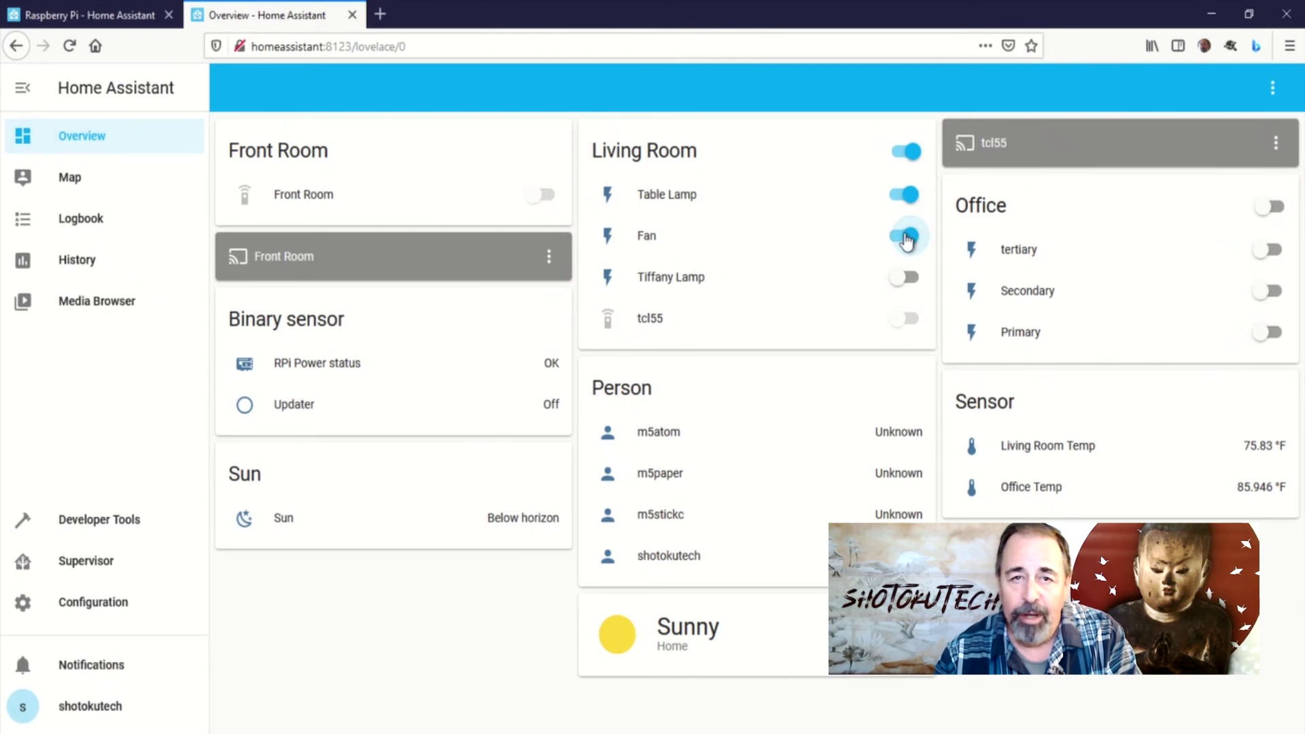
left_click(910, 284)
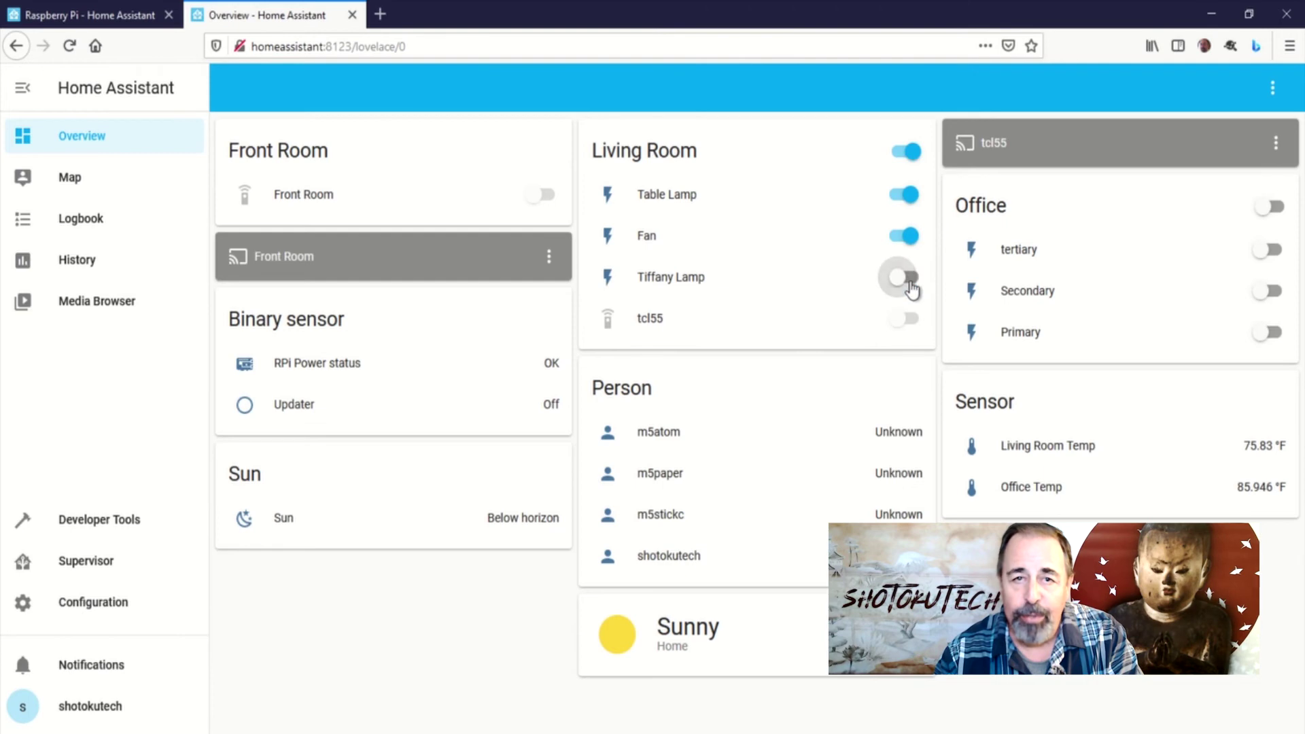
left_click(87, 568)
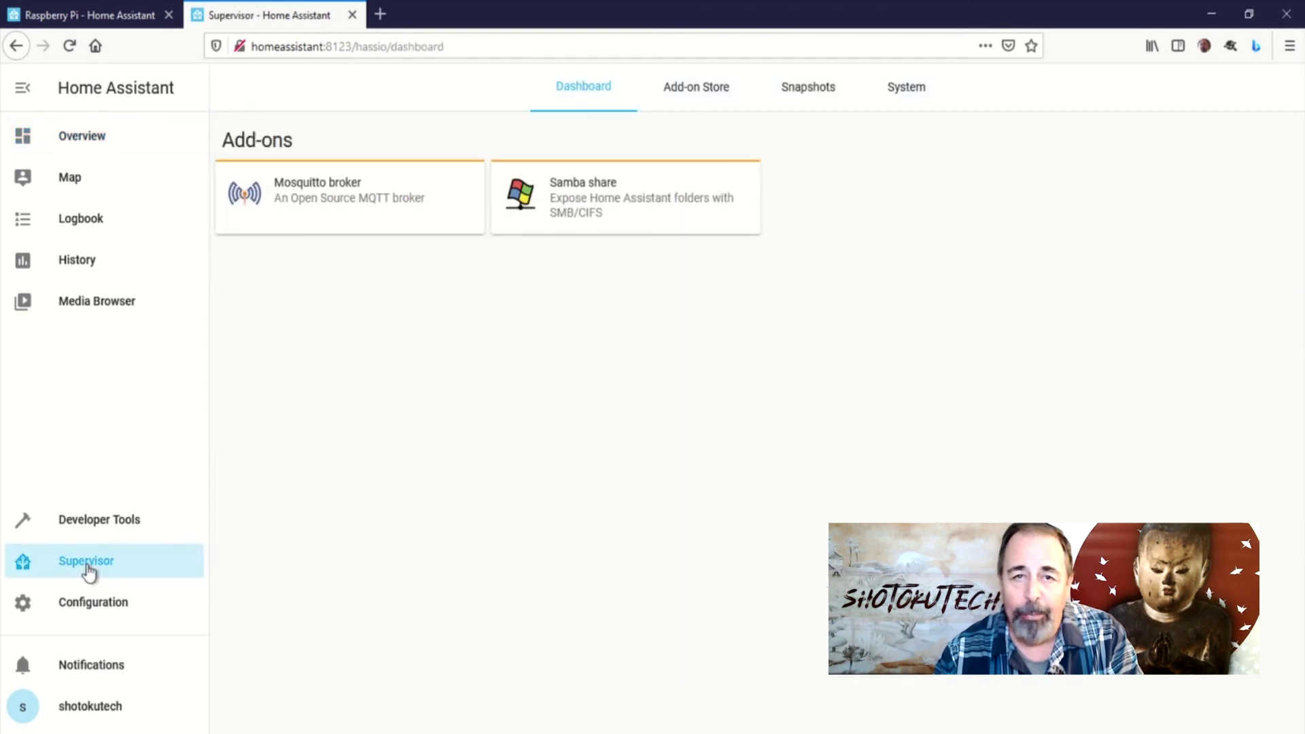
left_click(805, 95)
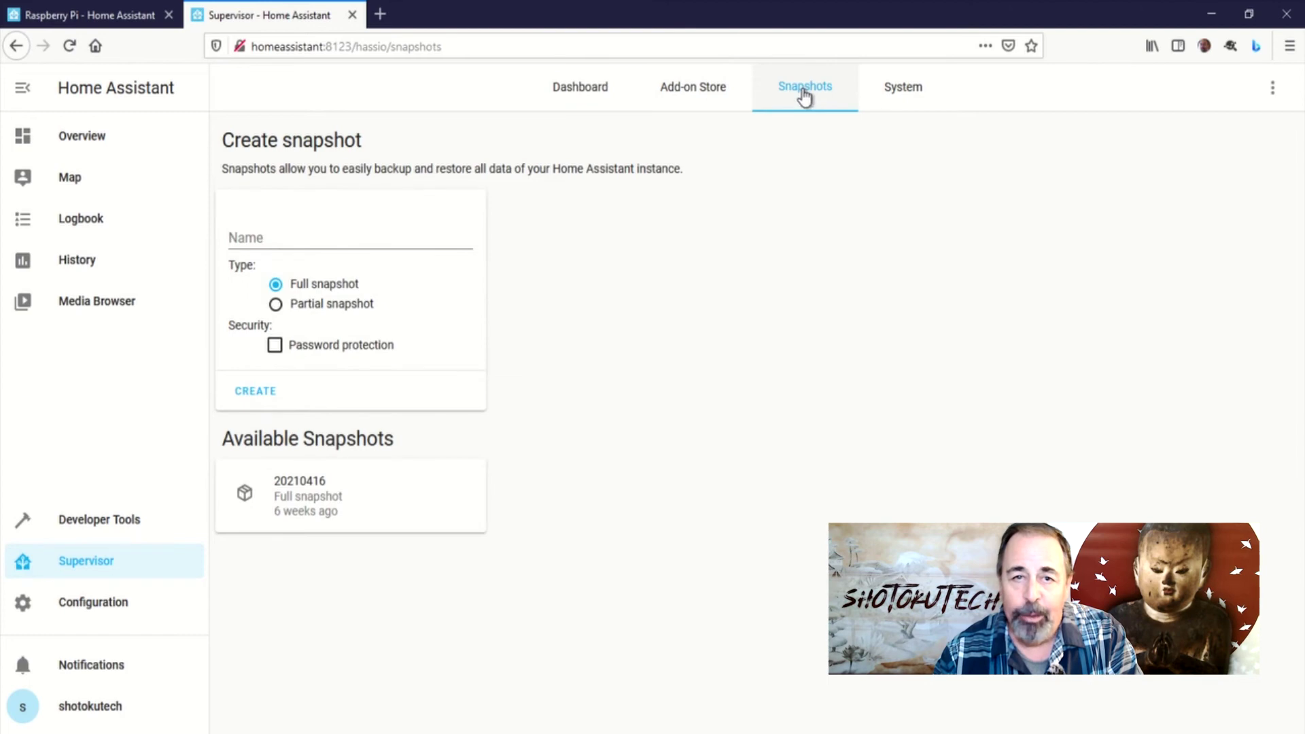
Step: Create a full snapshot named 20210528
left_click(272, 238)
type("20210528")
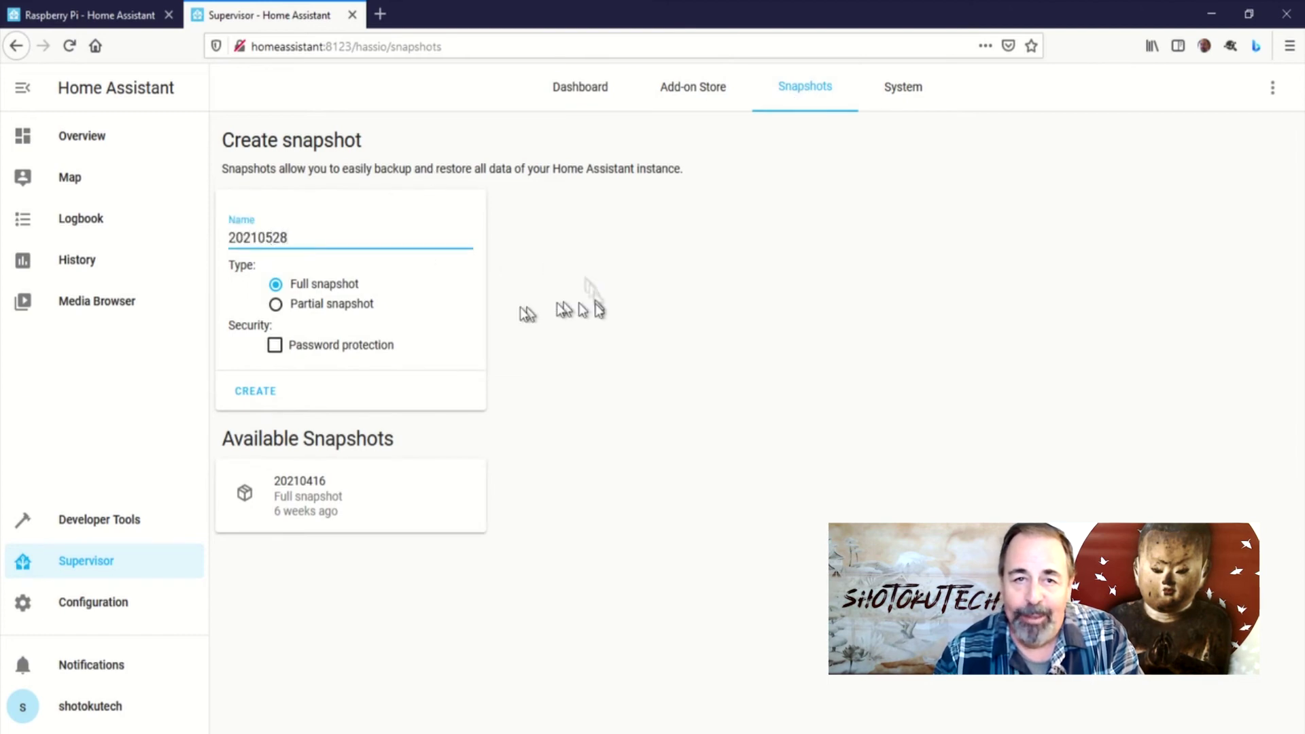
left_click(254, 396)
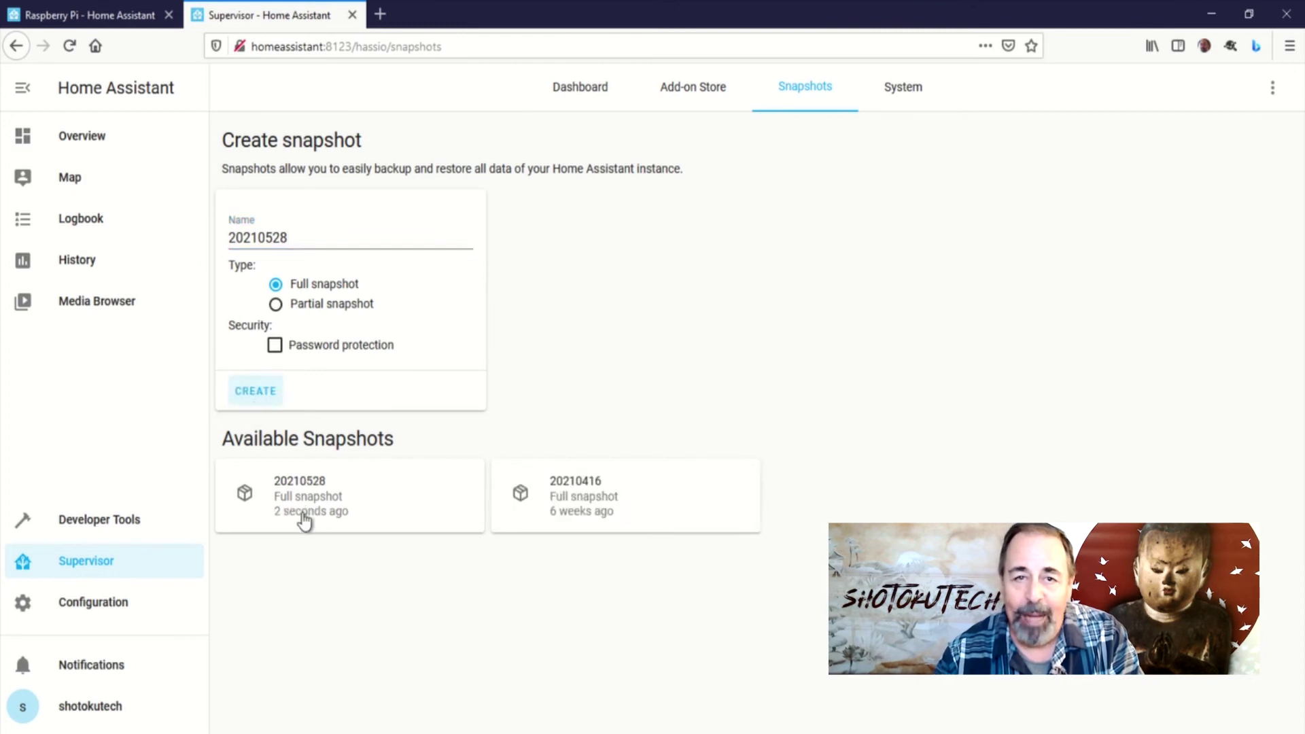
Step: Download the 20210528 snapshot as Hass_io_20210528.tar and check the finished download
left_click(304, 517)
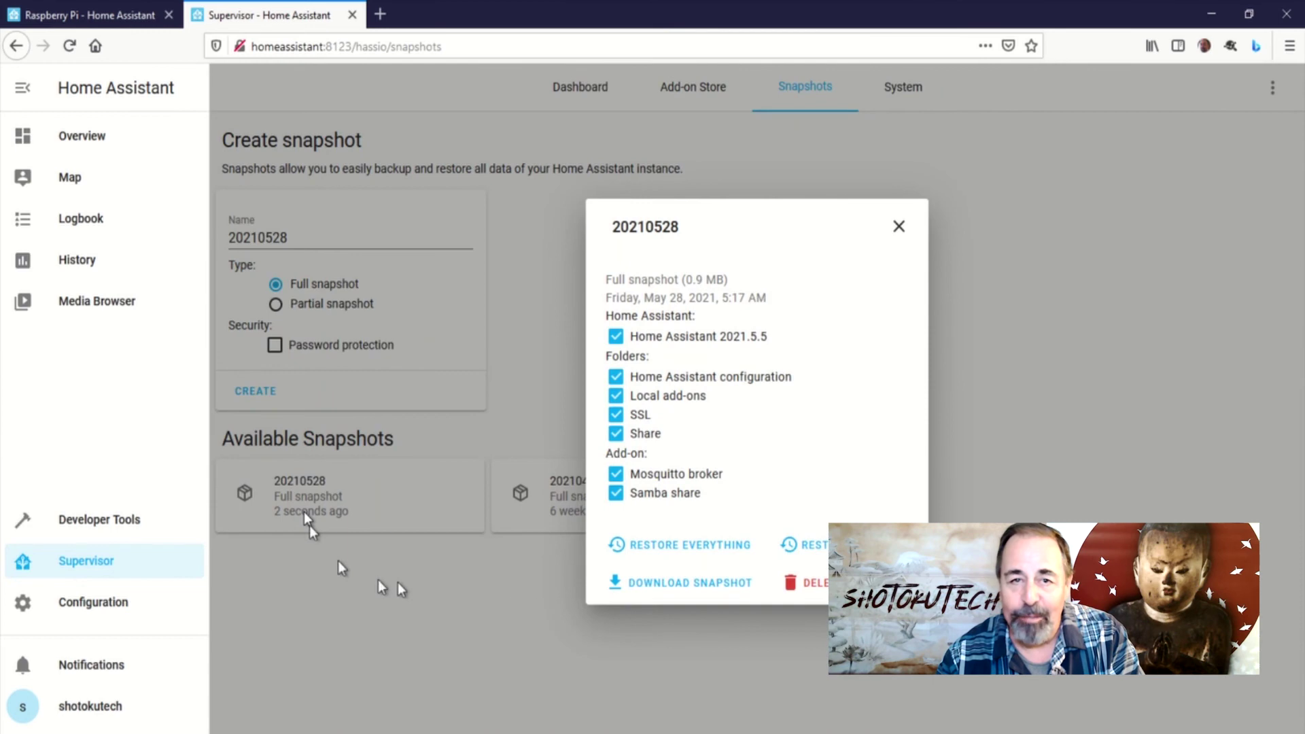
left_click(637, 592)
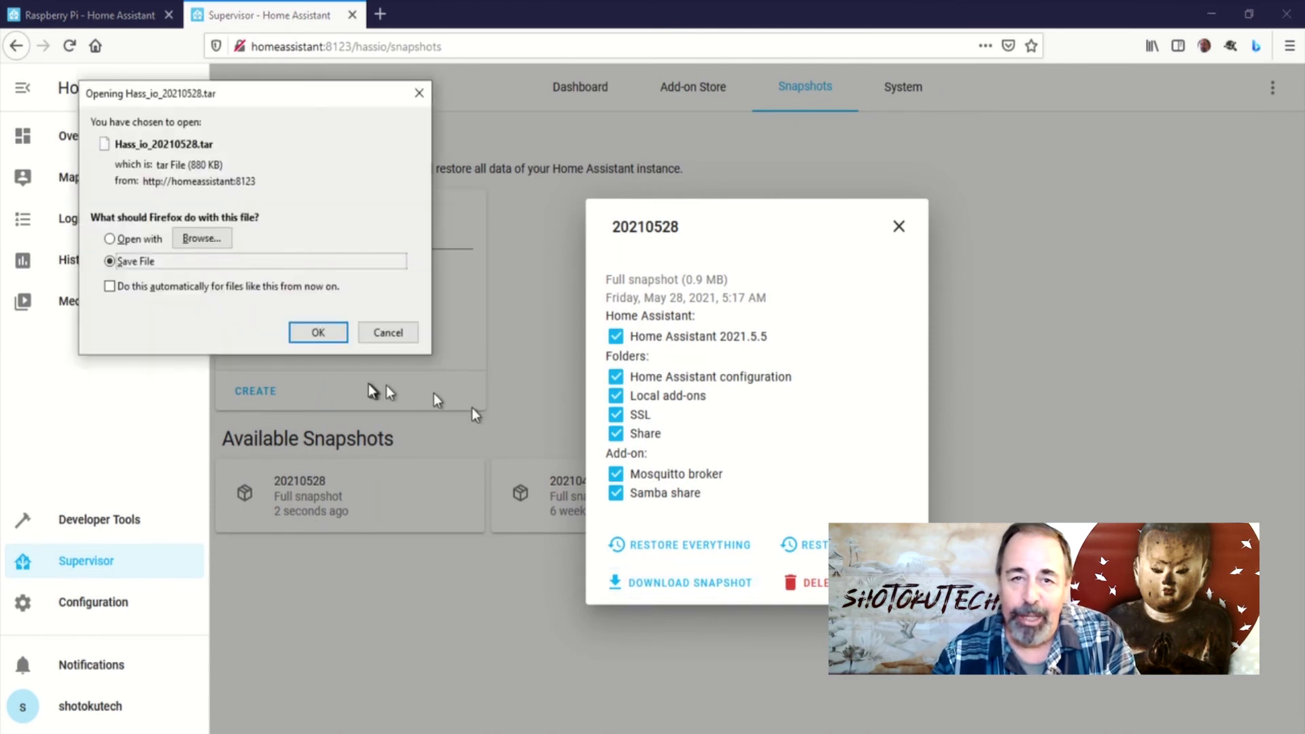
left_click(310, 333)
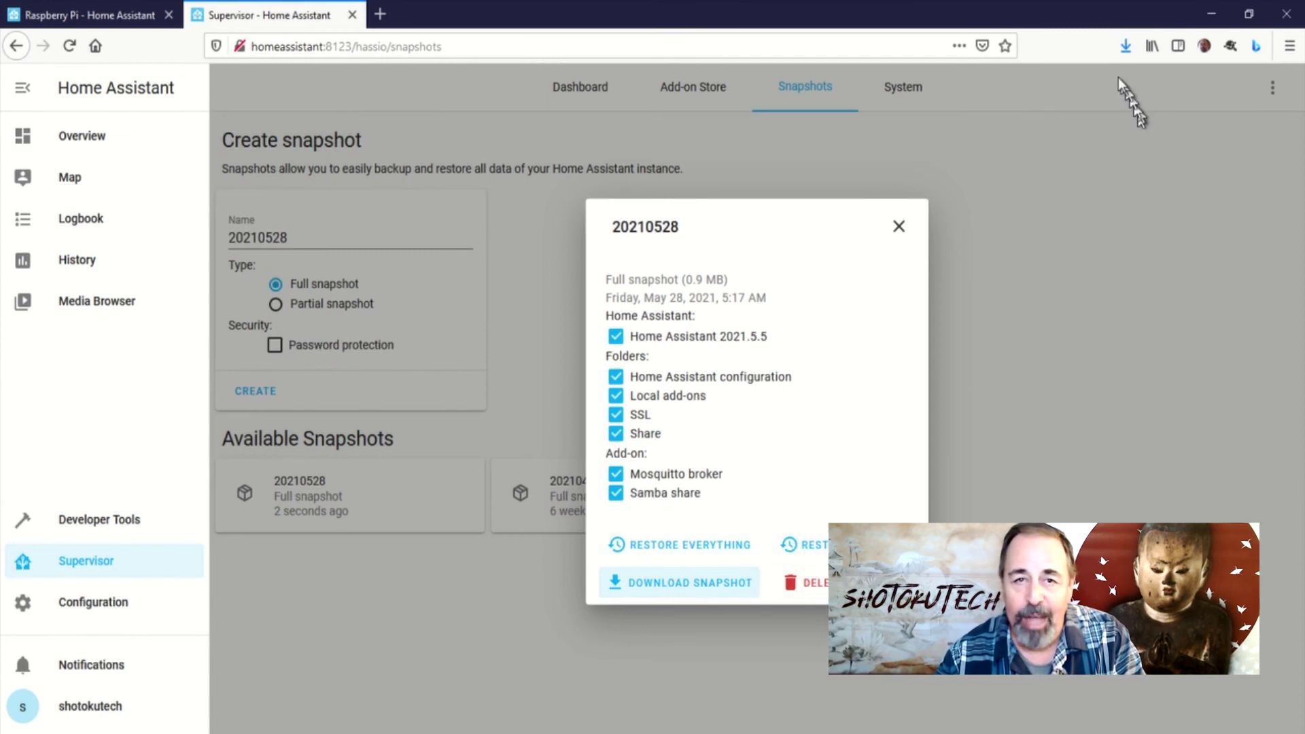
left_click(1127, 51)
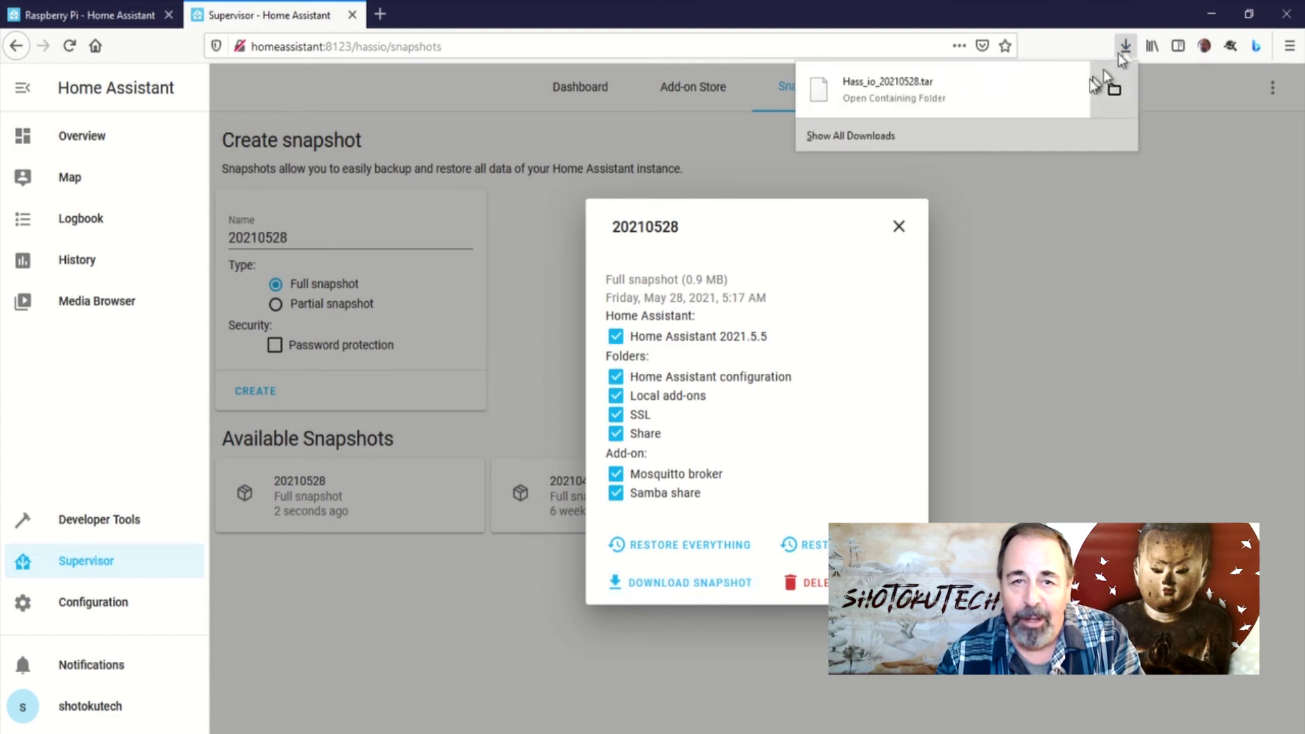
right_click(1044, 96)
left_click(1067, 115)
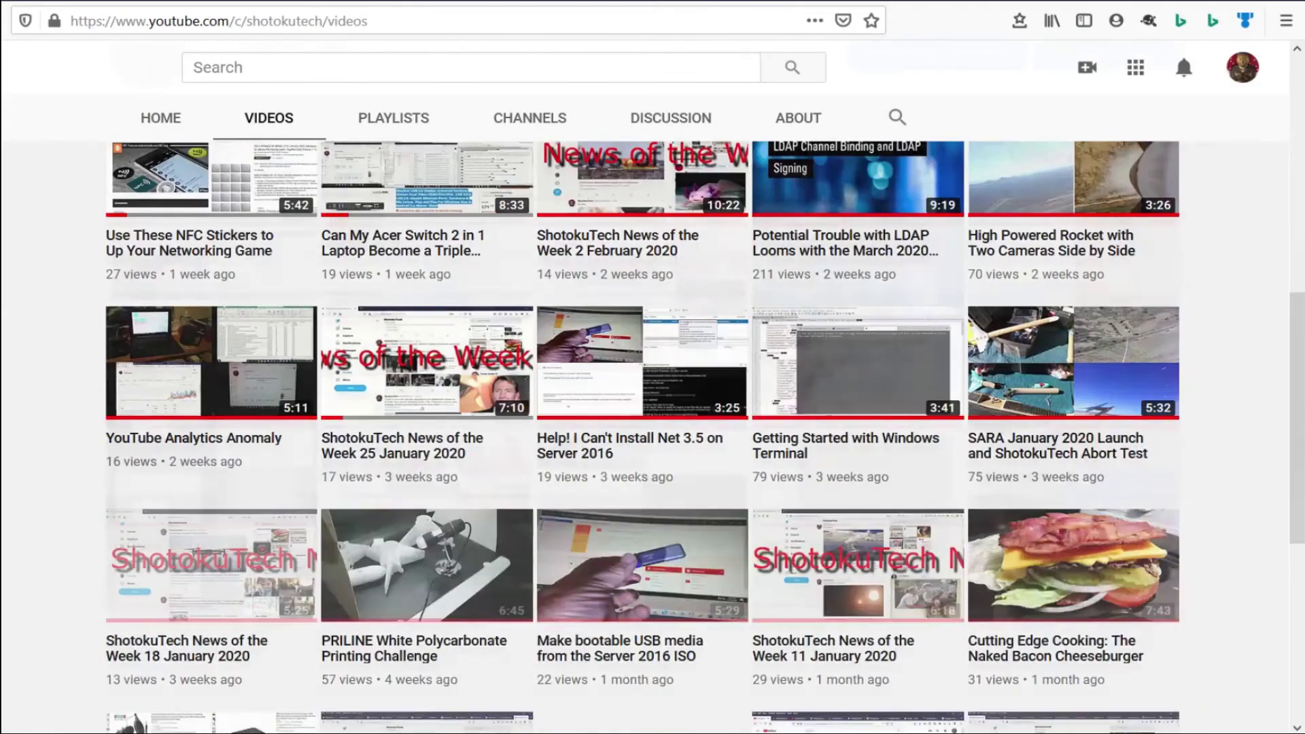
Step: Scroll down the ShotokuTech Videos tab to uploads from about a year ago
scroll(653, 408, "down", 15)
scroll(643, 435, "down", 20)
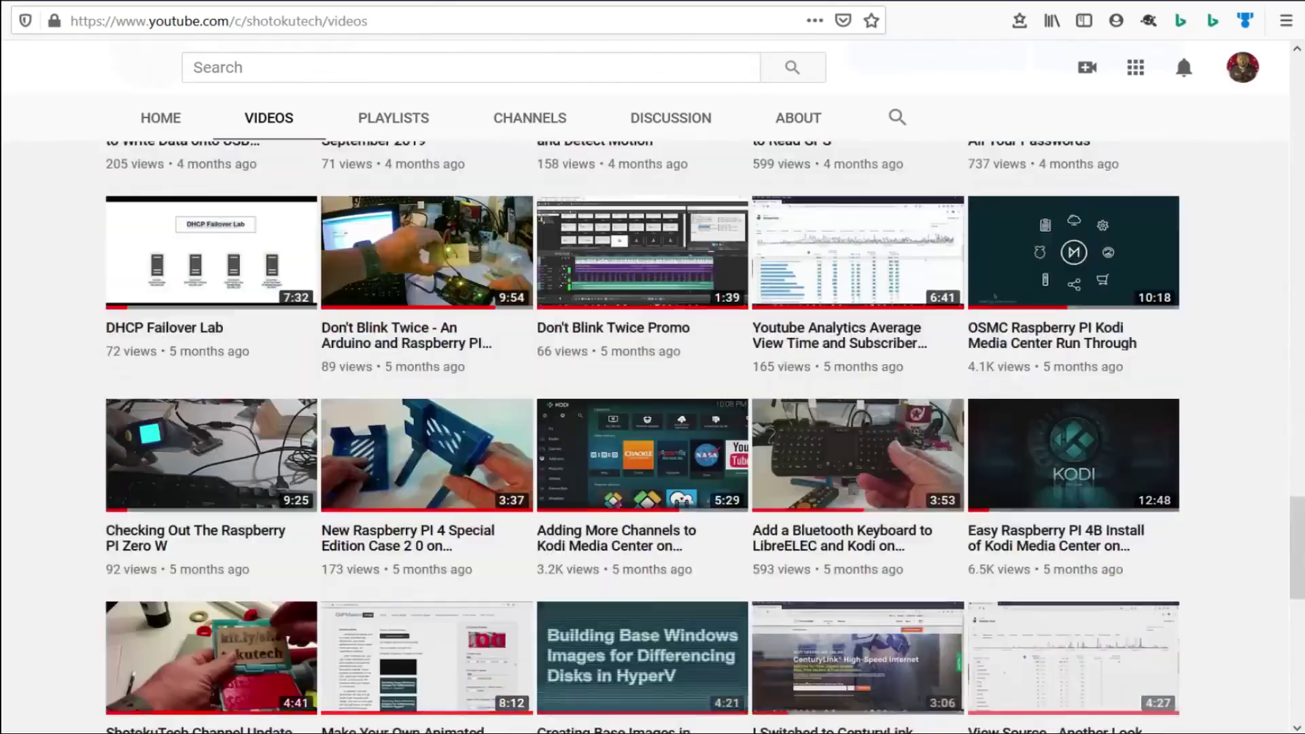
scroll(643, 435, "down", 15)
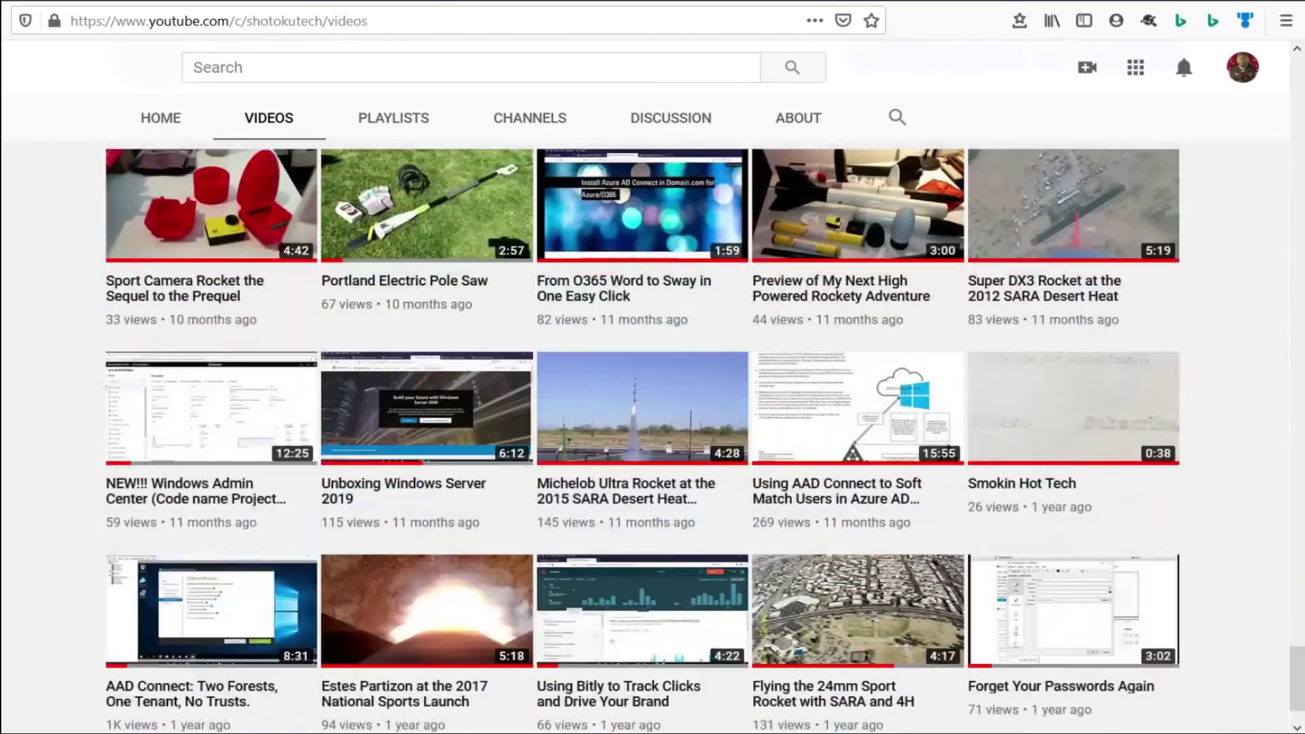